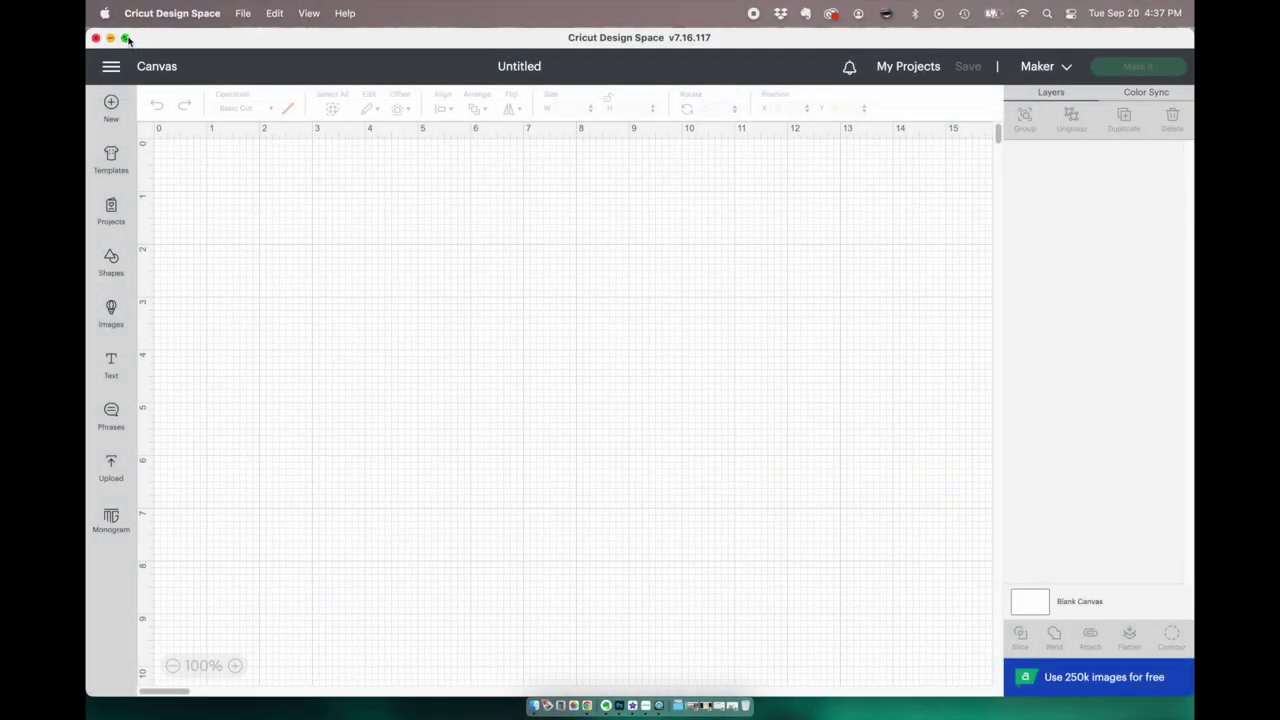
Upload bottle_storage.svg to Design Space in full screen and select its tile in Recent Uploads.
left_click(126, 38)
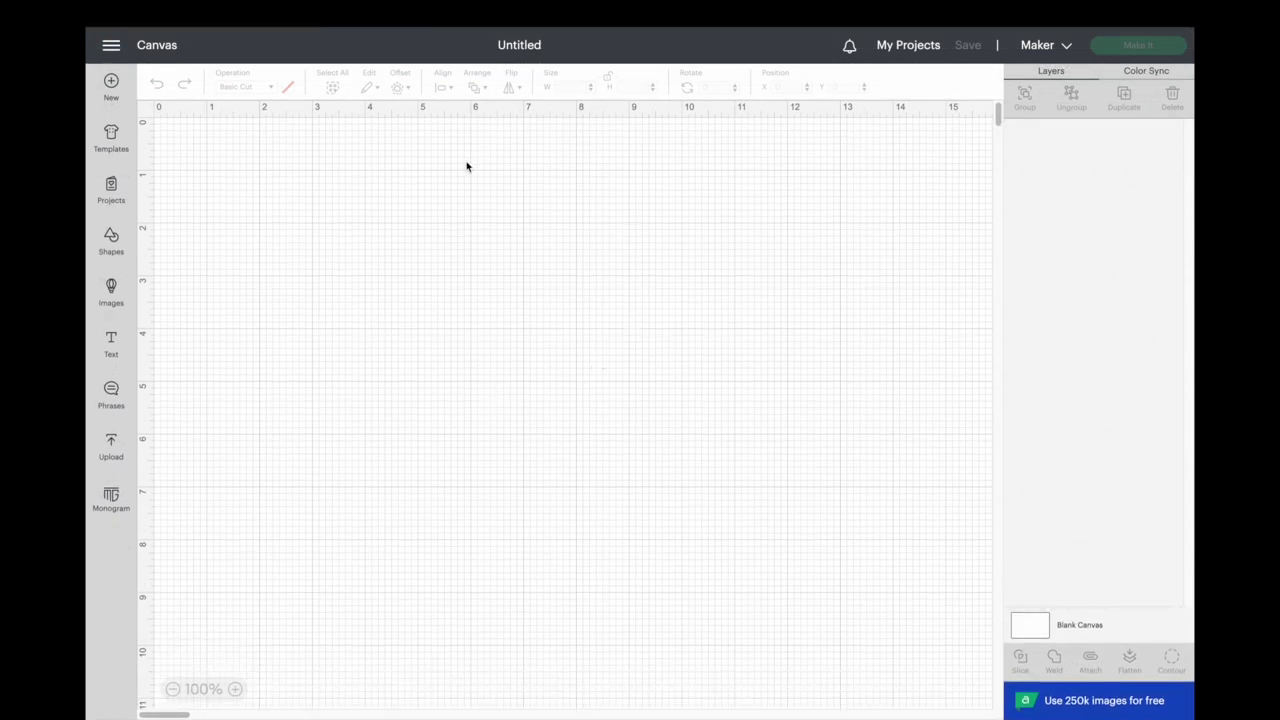
mouse_move(331, 20)
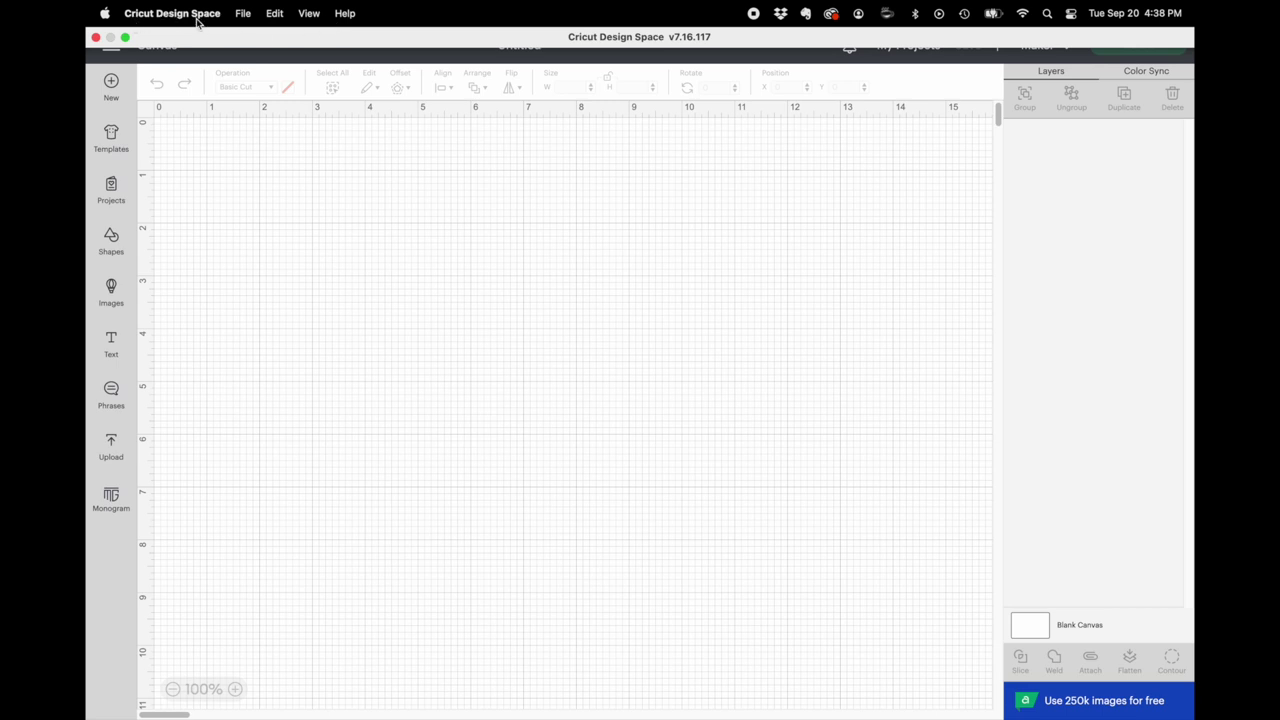
left_click(111, 447)
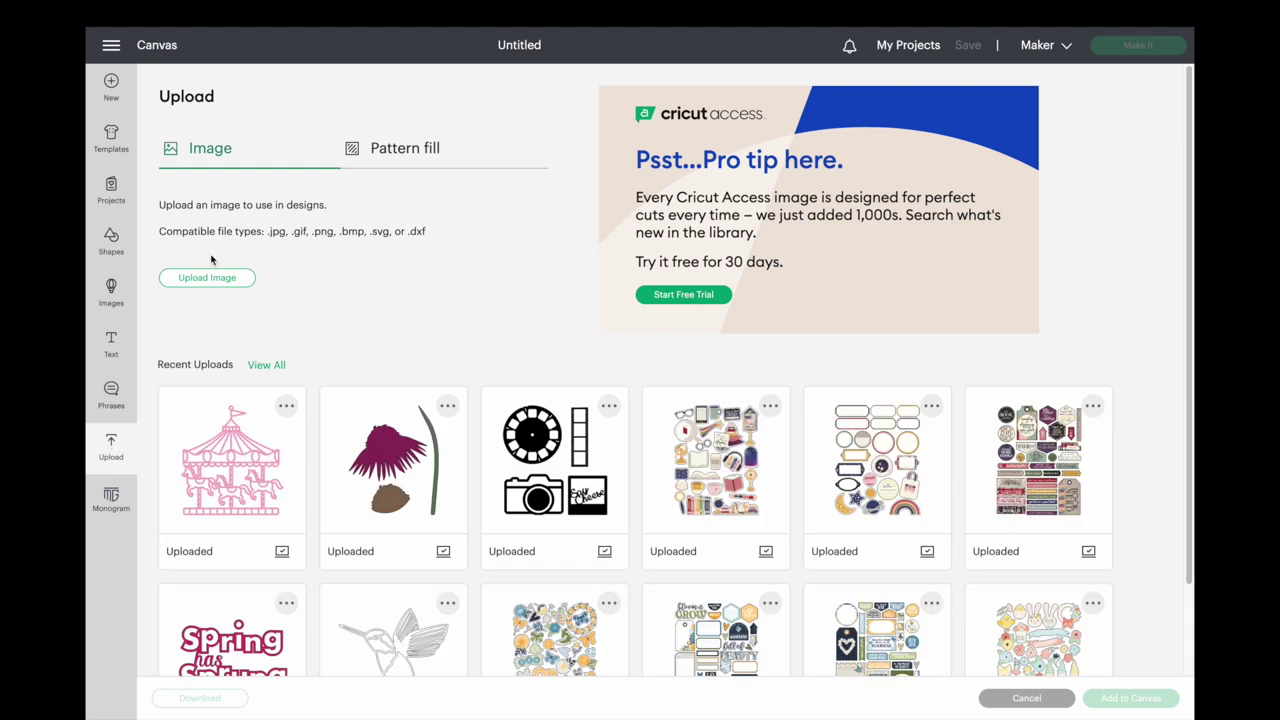
left_click(230, 284)
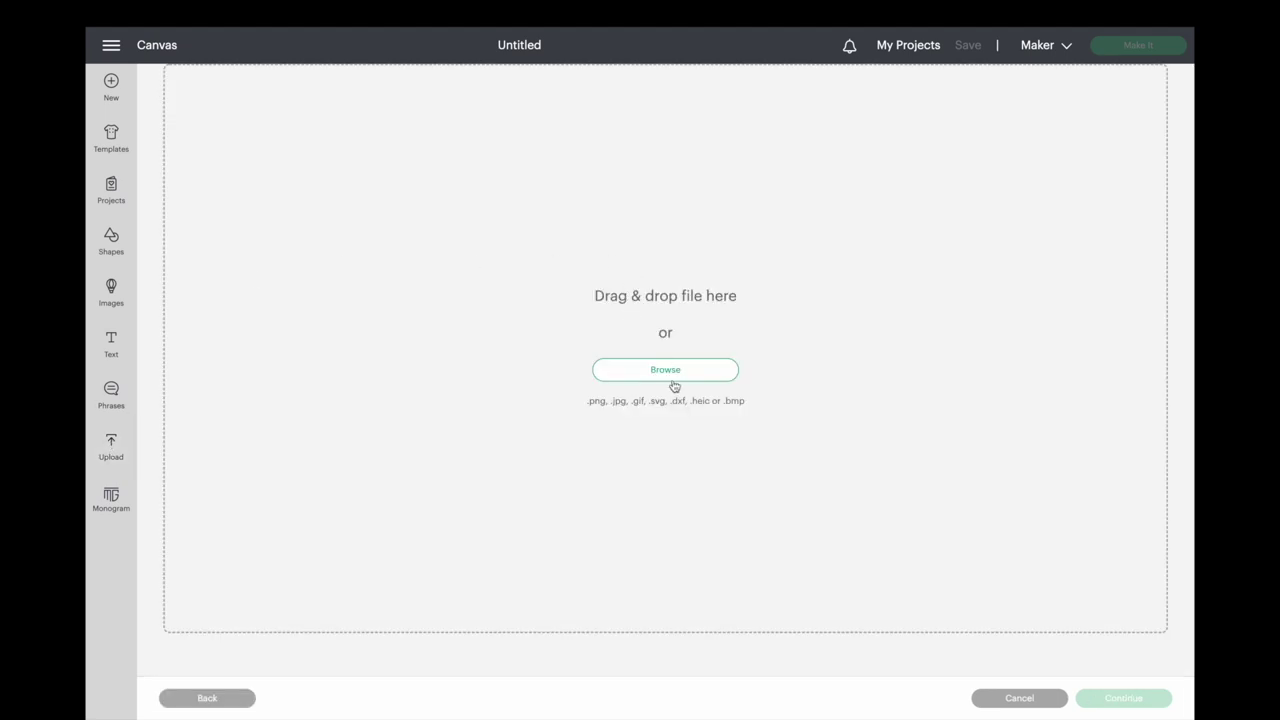
left_click(673, 375)
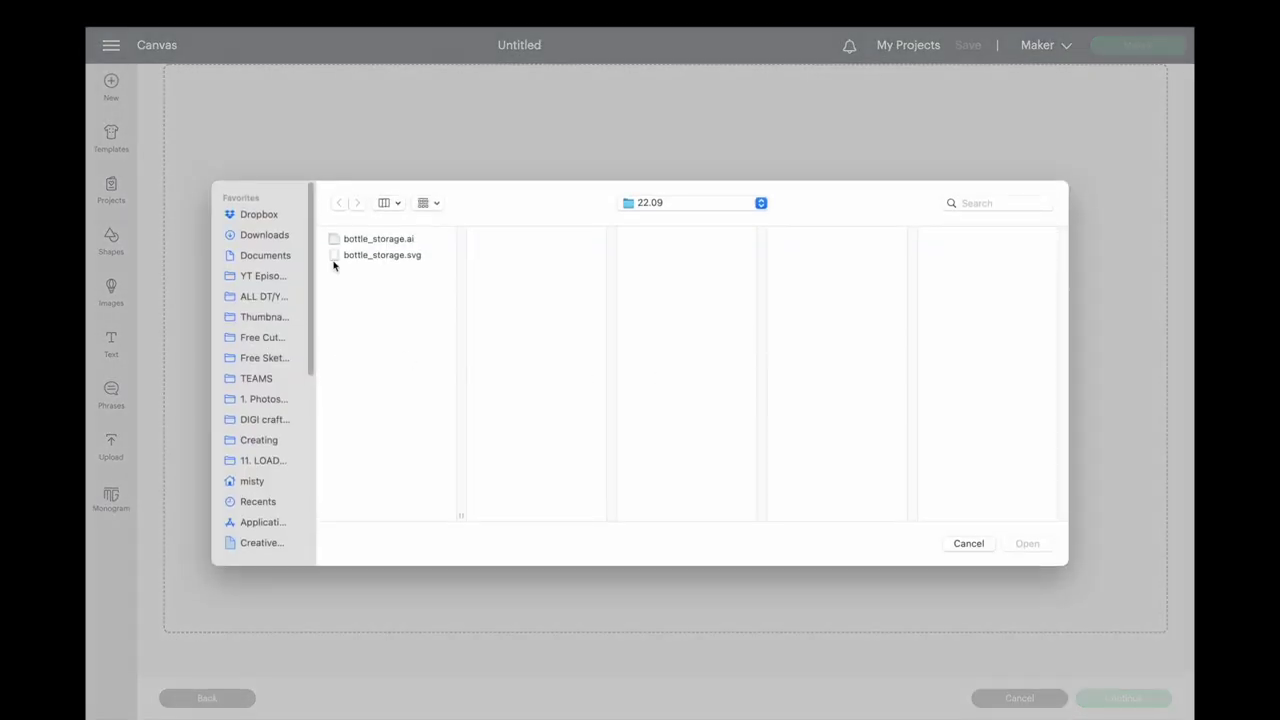
left_click(395, 256)
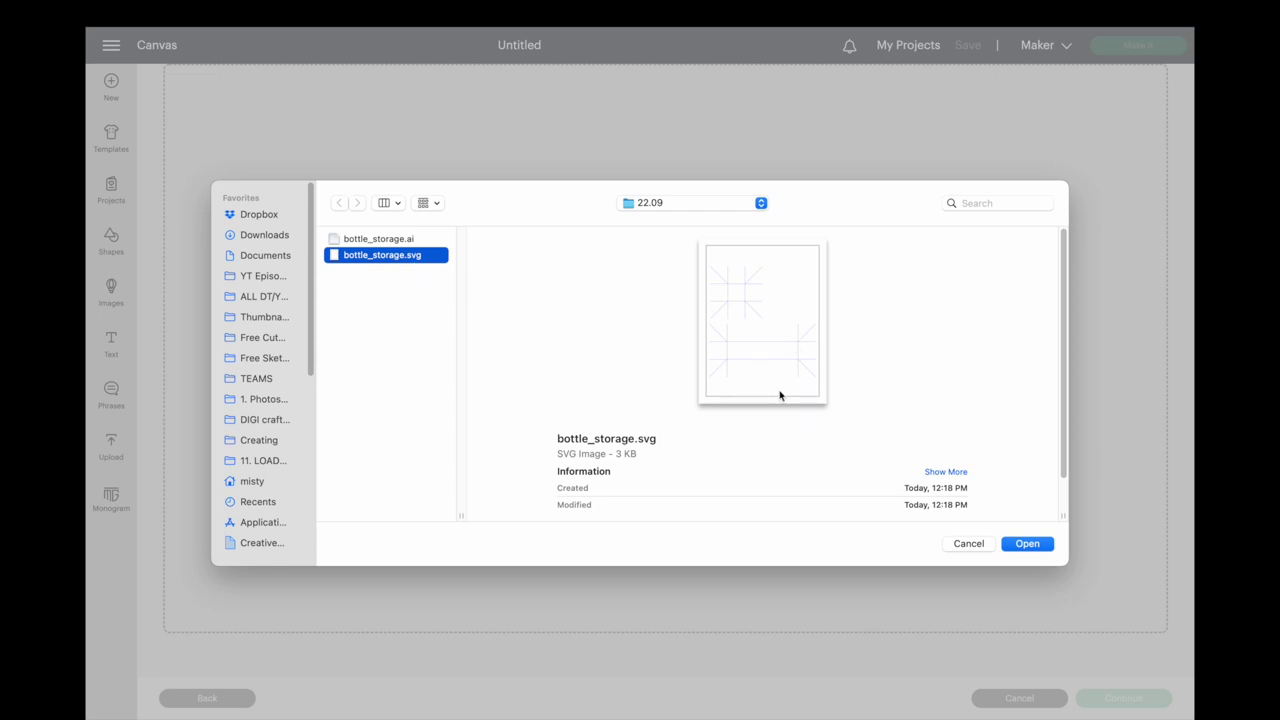
left_click(1024, 546)
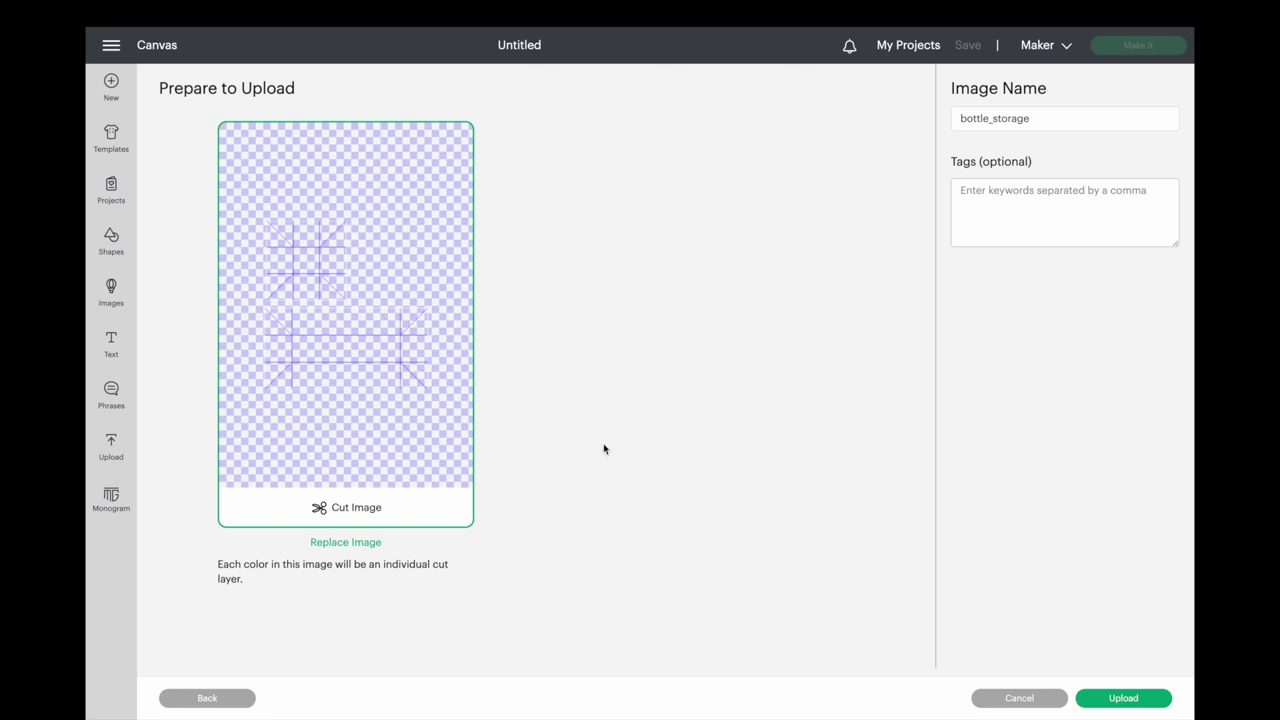
left_click(1121, 700)
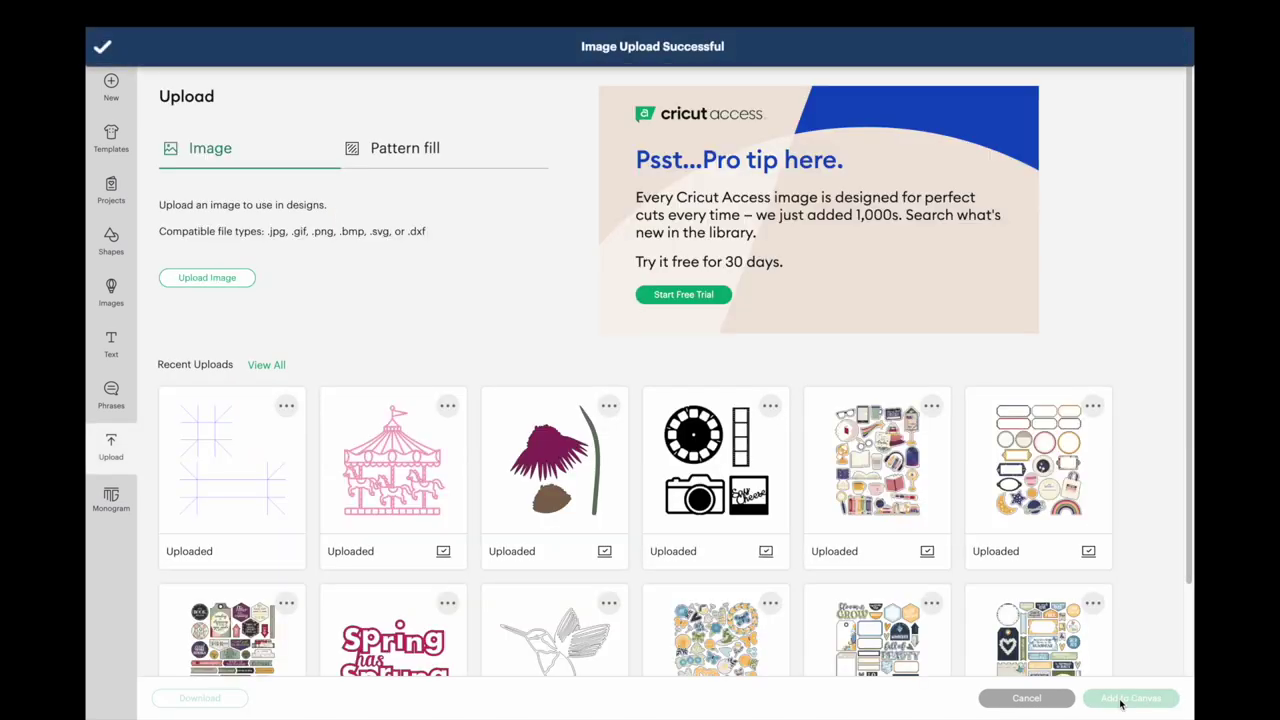
left_click(209, 466)
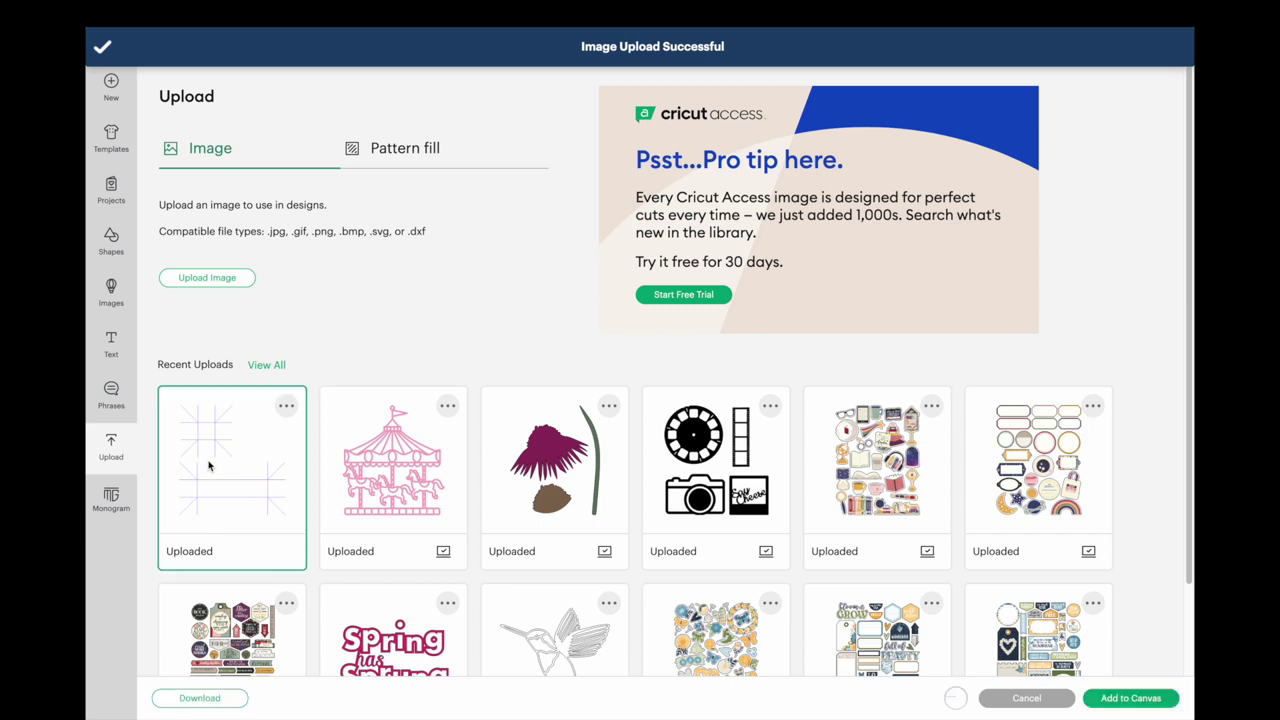
Add the bottle_storage design to the canvas, ungroup it, and select the top square's outline layer.
left_click(1139, 699)
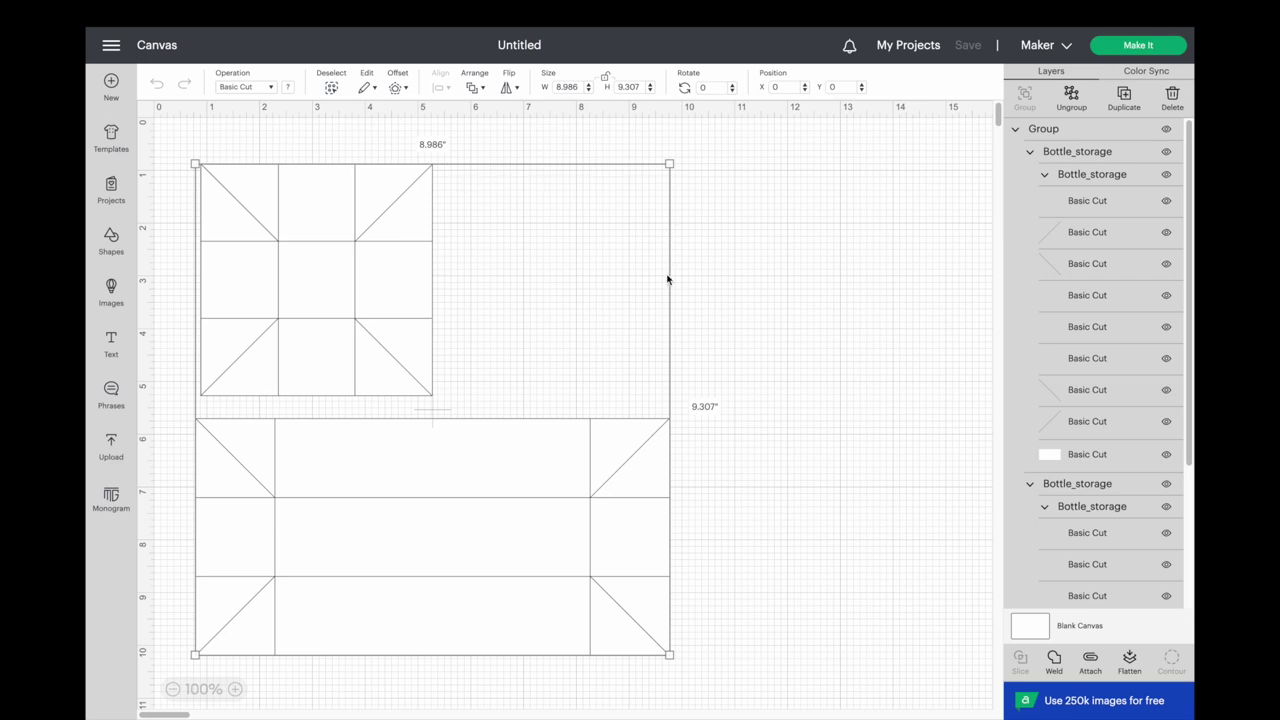
left_click(1071, 97)
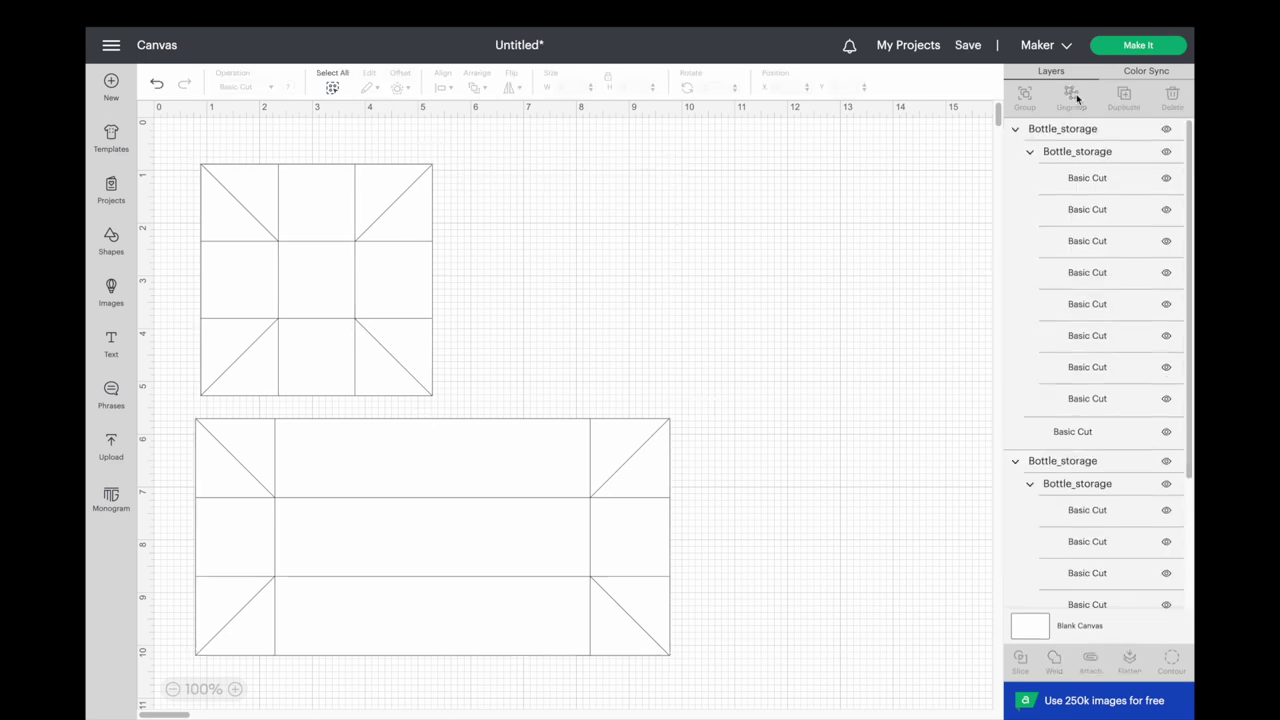
left_click(432, 307)
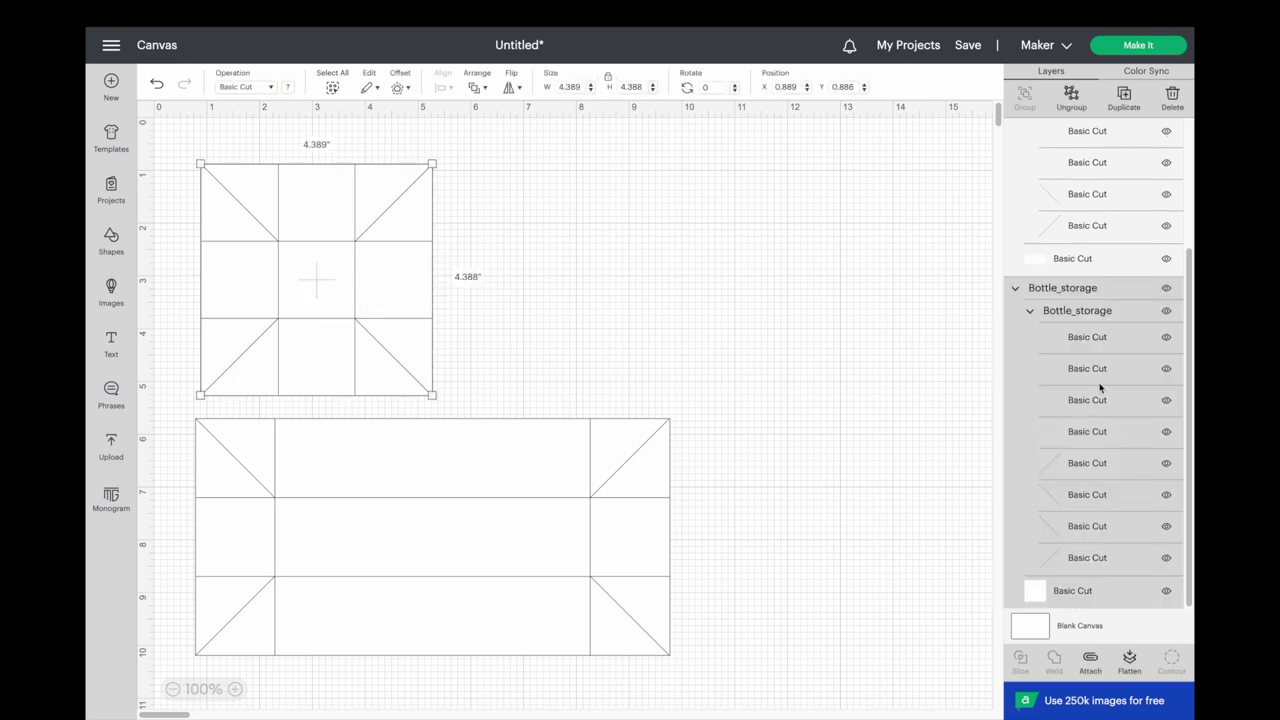
left_click(1069, 596)
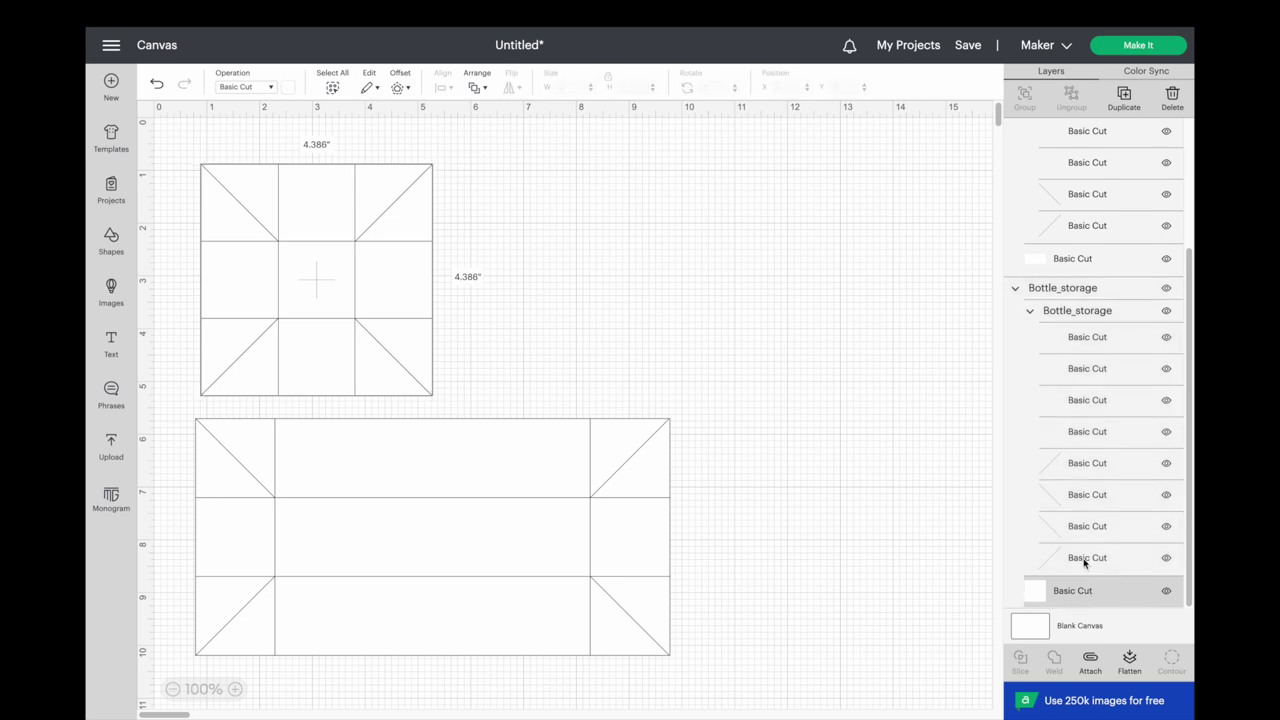
Select the square's eight fold-line layers and set their Operation to Score.
left_click(1085, 563)
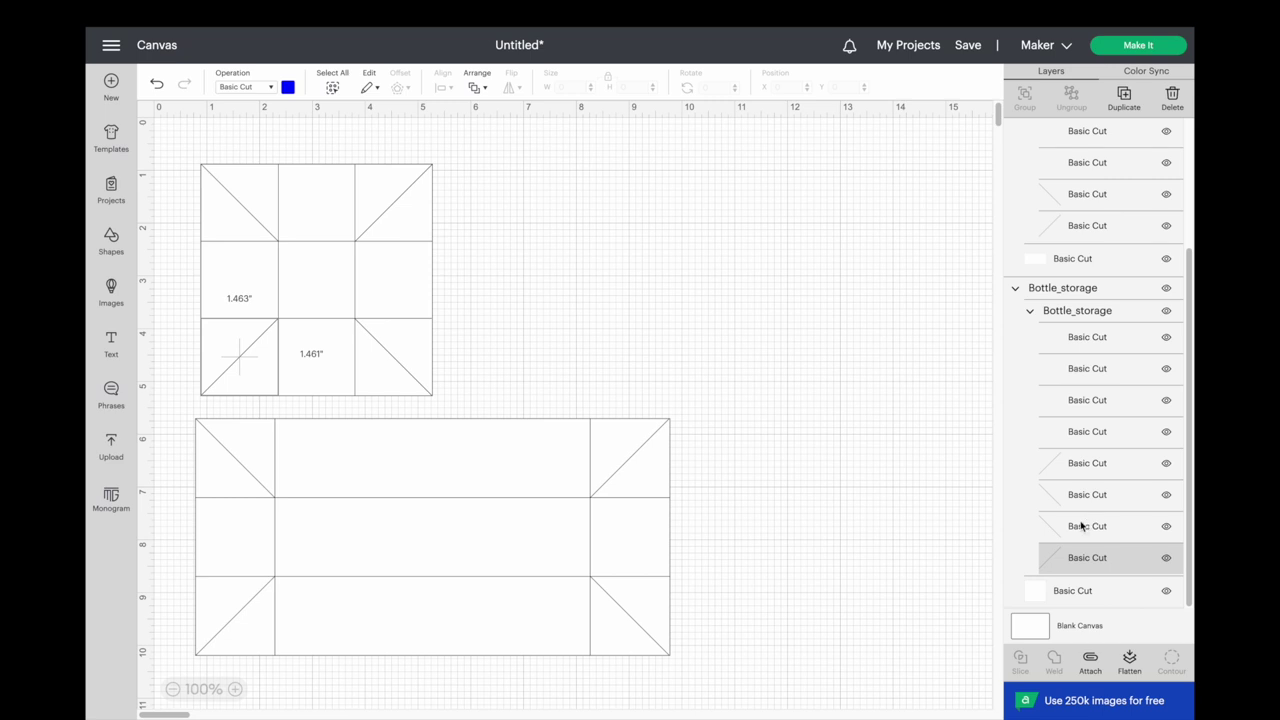
left_click(1081, 527, "shift")
left_click(1081, 495, "shift")
left_click(1081, 466, "shift")
left_click(1078, 435, "shift")
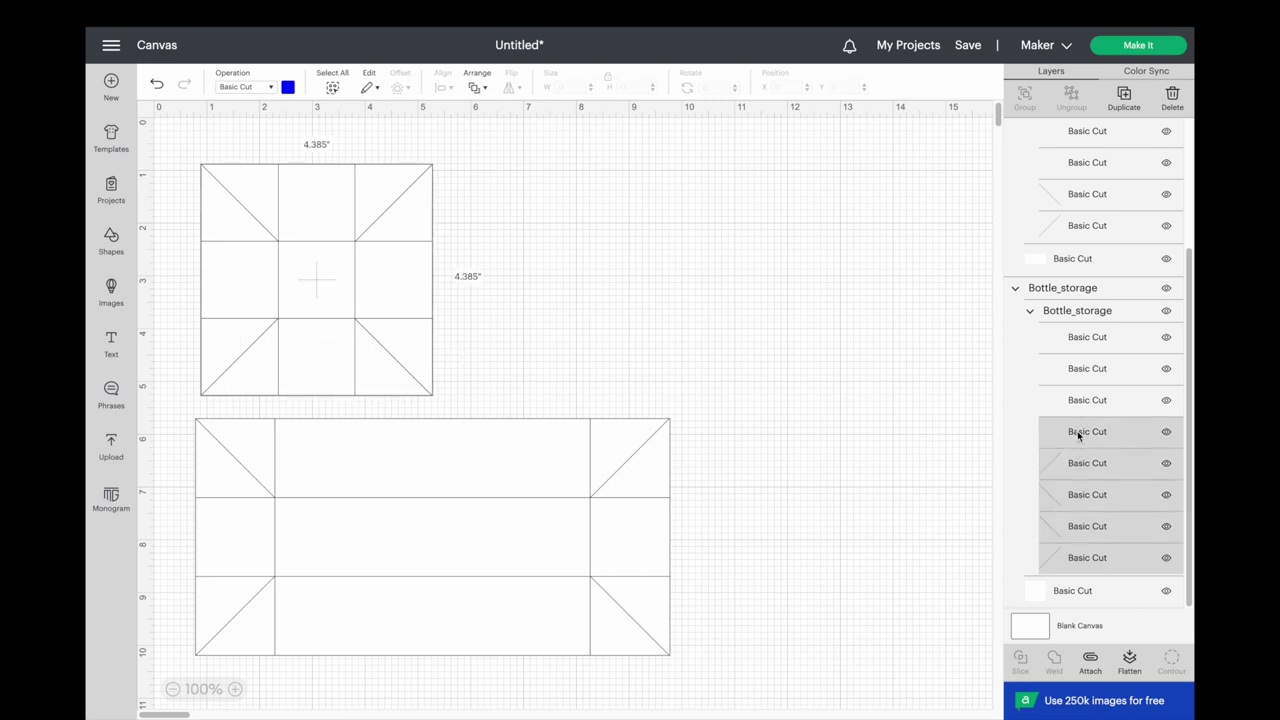
left_click(1079, 401, "shift")
left_click(1078, 370, "shift")
left_click(1077, 340, "shift")
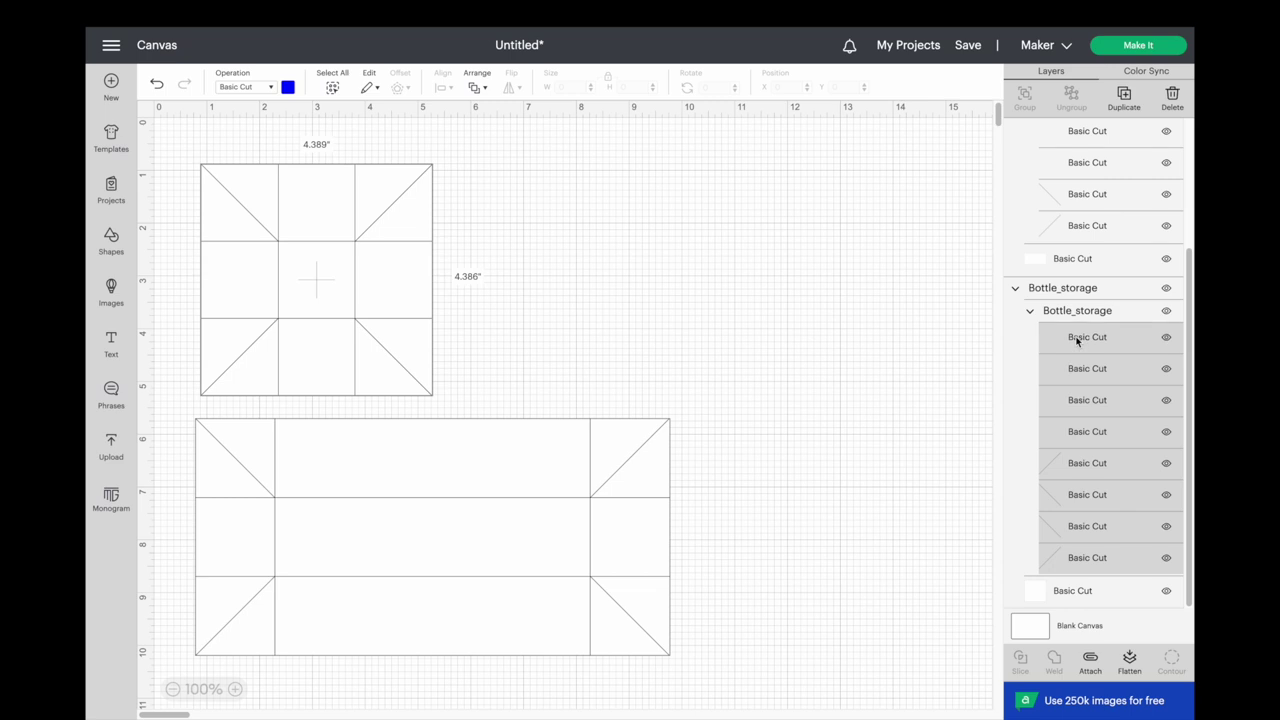
left_click(270, 88)
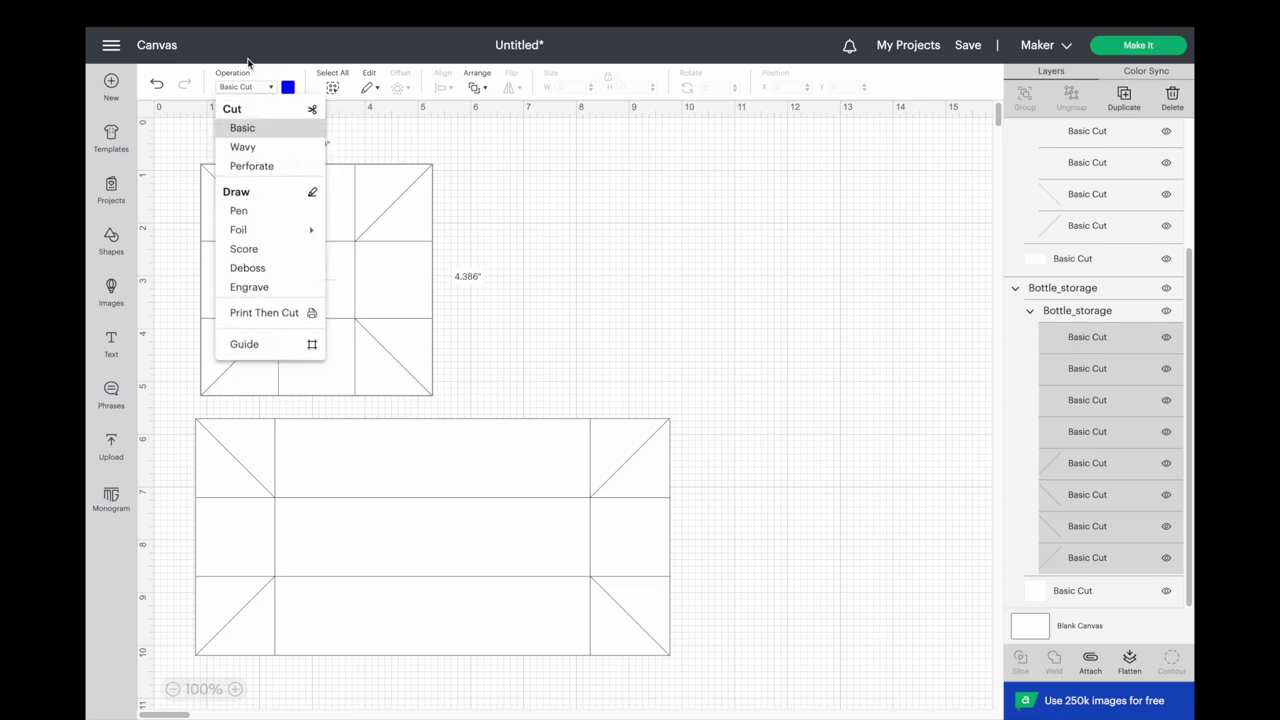
left_click(245, 249)
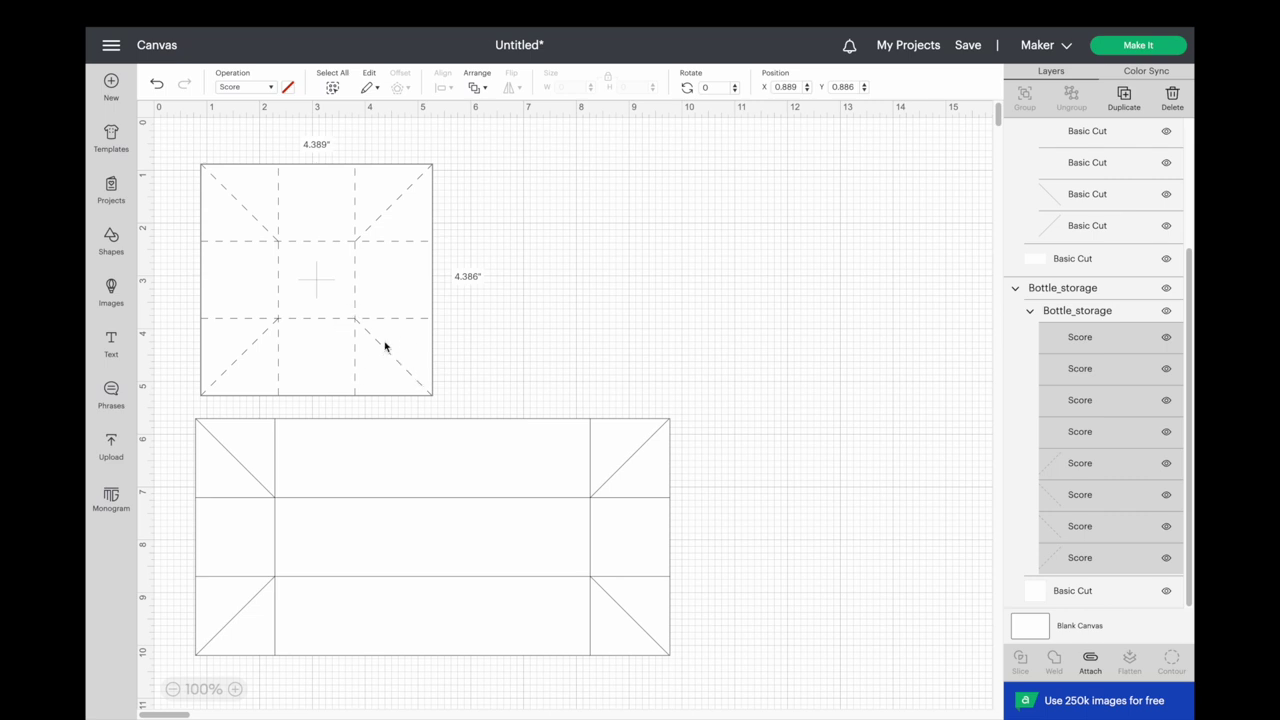
Select the bottom rectangle's eight fold-line layers in the Layers panel.
left_click(536, 425)
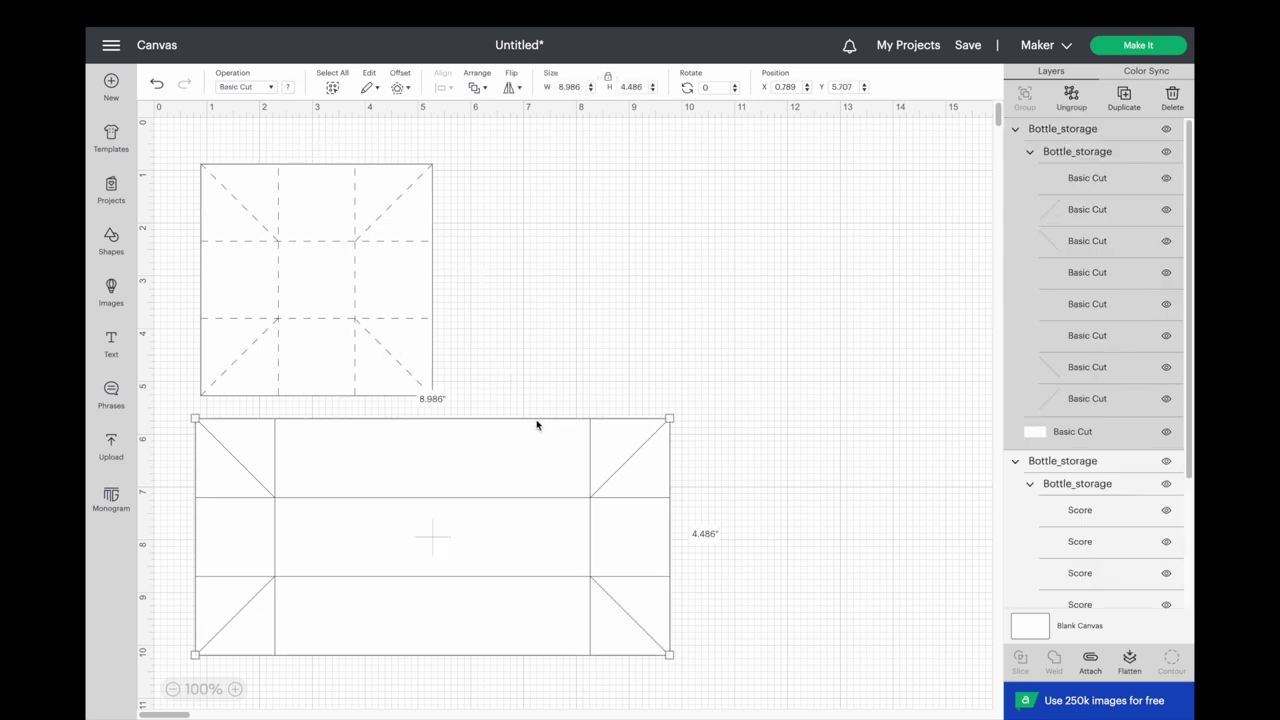
left_click(1075, 434)
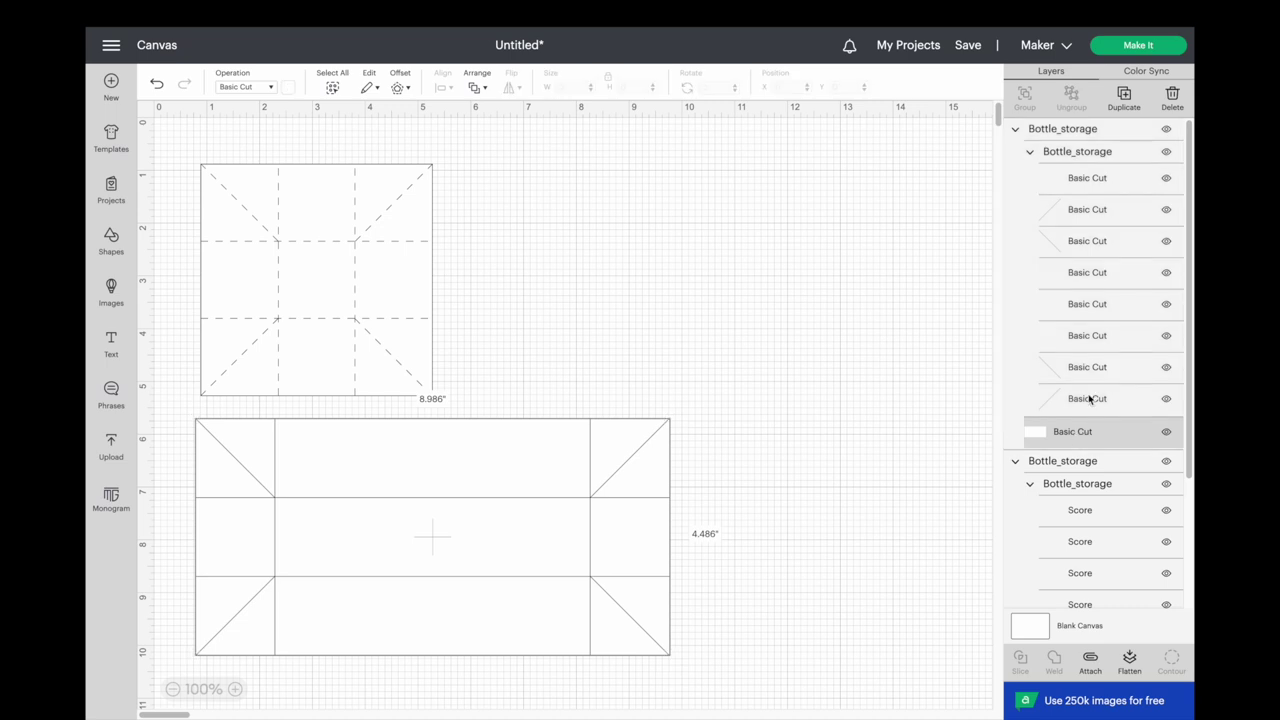
left_click(1090, 399)
left_click(1083, 367, "shift")
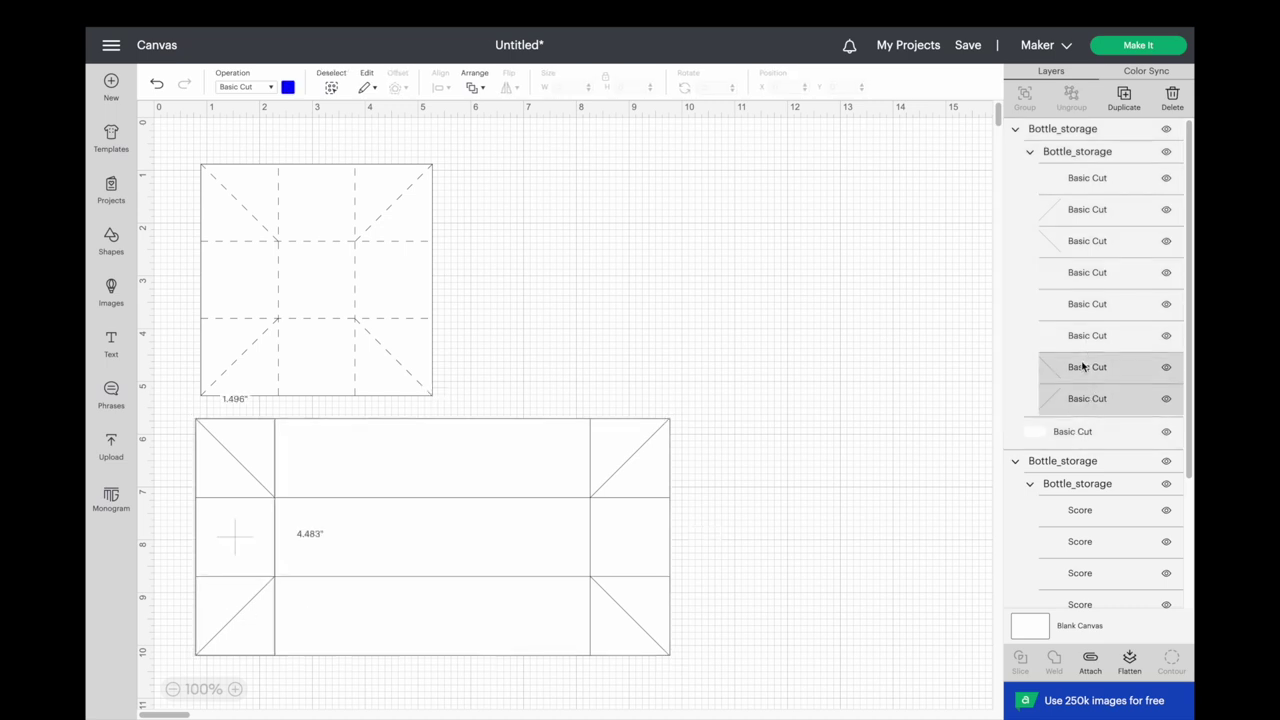
left_click(1083, 337, "shift")
left_click(1083, 305, "shift")
left_click(1082, 273, "shift")
left_click(1080, 241, "shift")
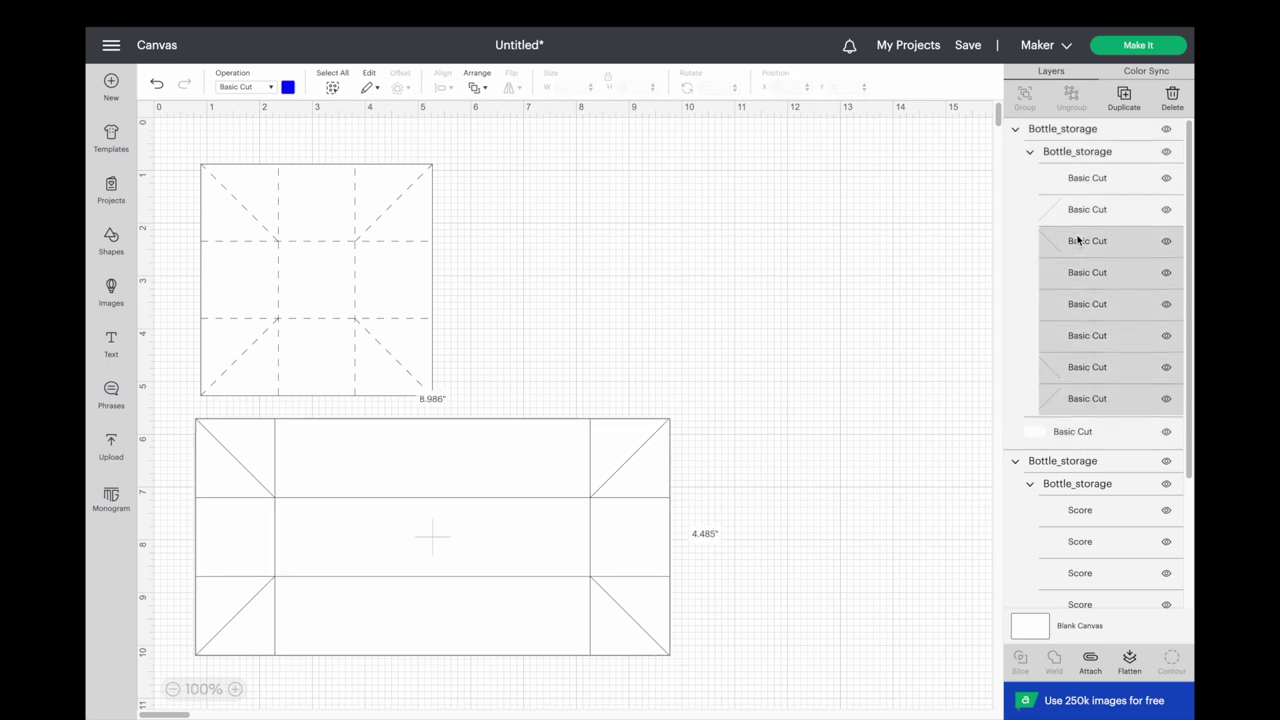
left_click(1077, 210, "shift")
left_click(1077, 180, "shift")
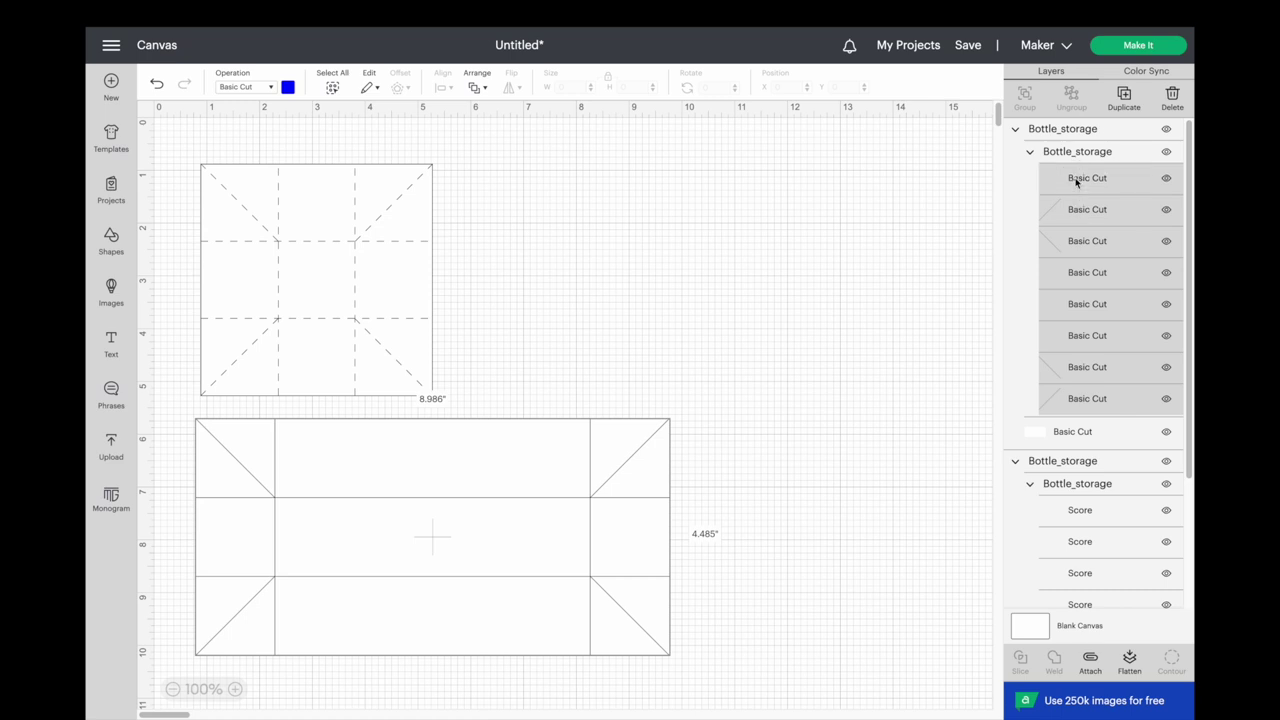
Set the selected rectangle lines' Operation to Score, then select the top square.
left_click(269, 87)
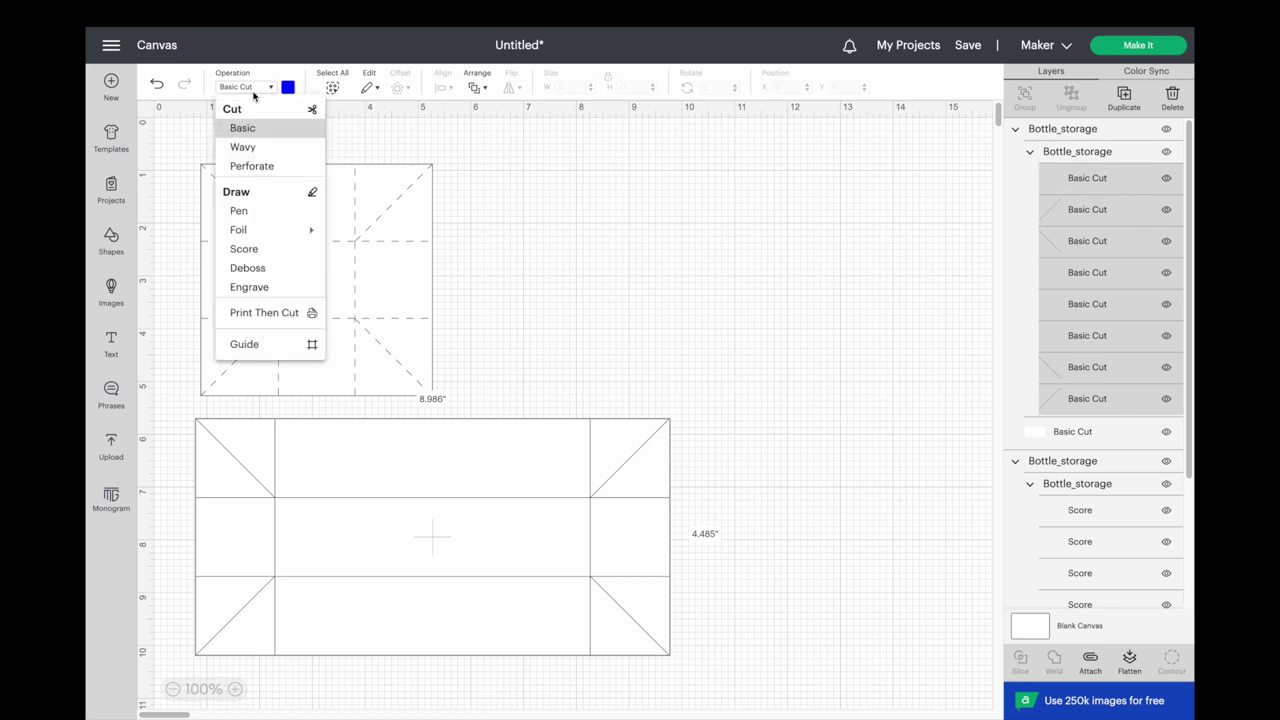
left_click(262, 252)
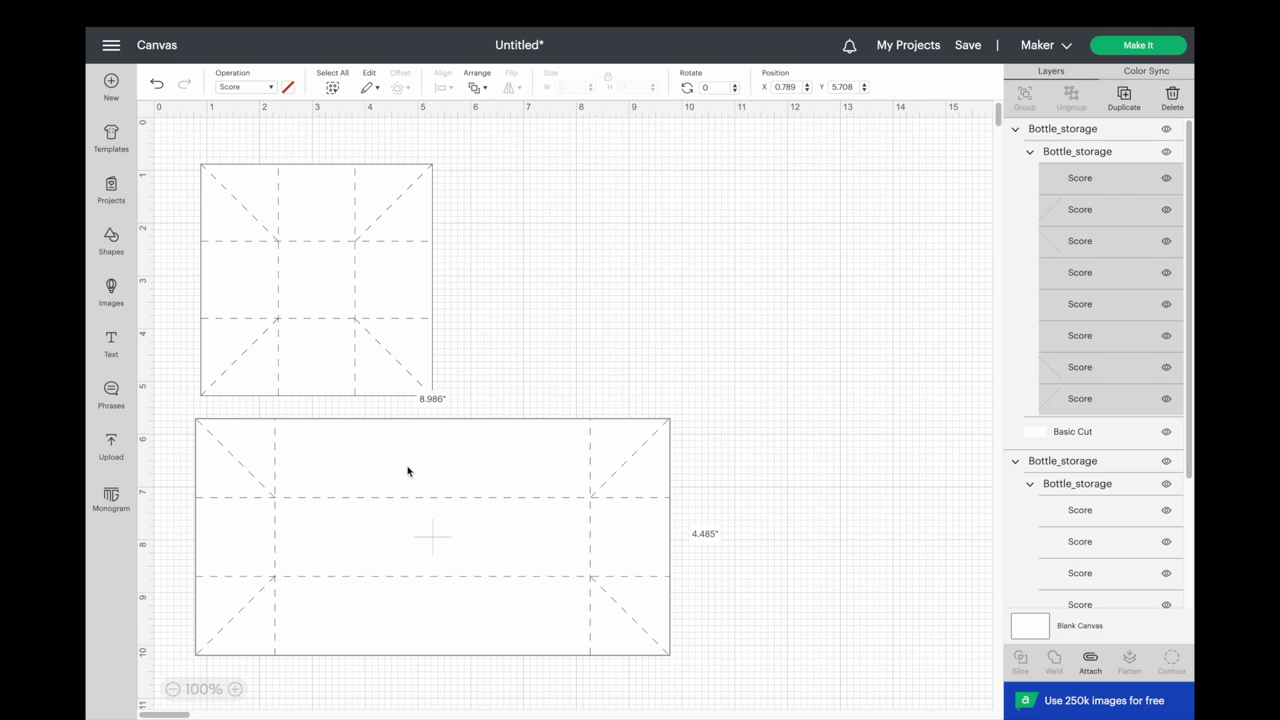
left_click(505, 348)
left_click(431, 314)
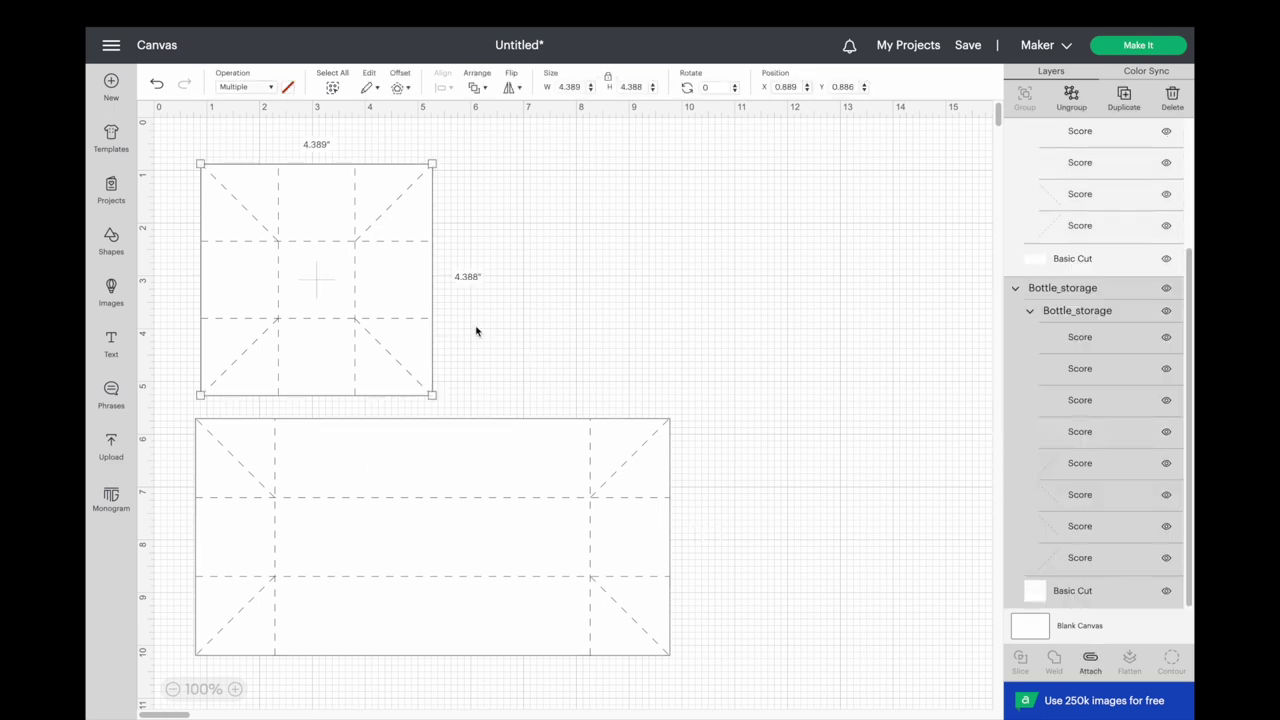
Duplicate the scored square and place the copy to the right of the original.
key("ctrl+d")
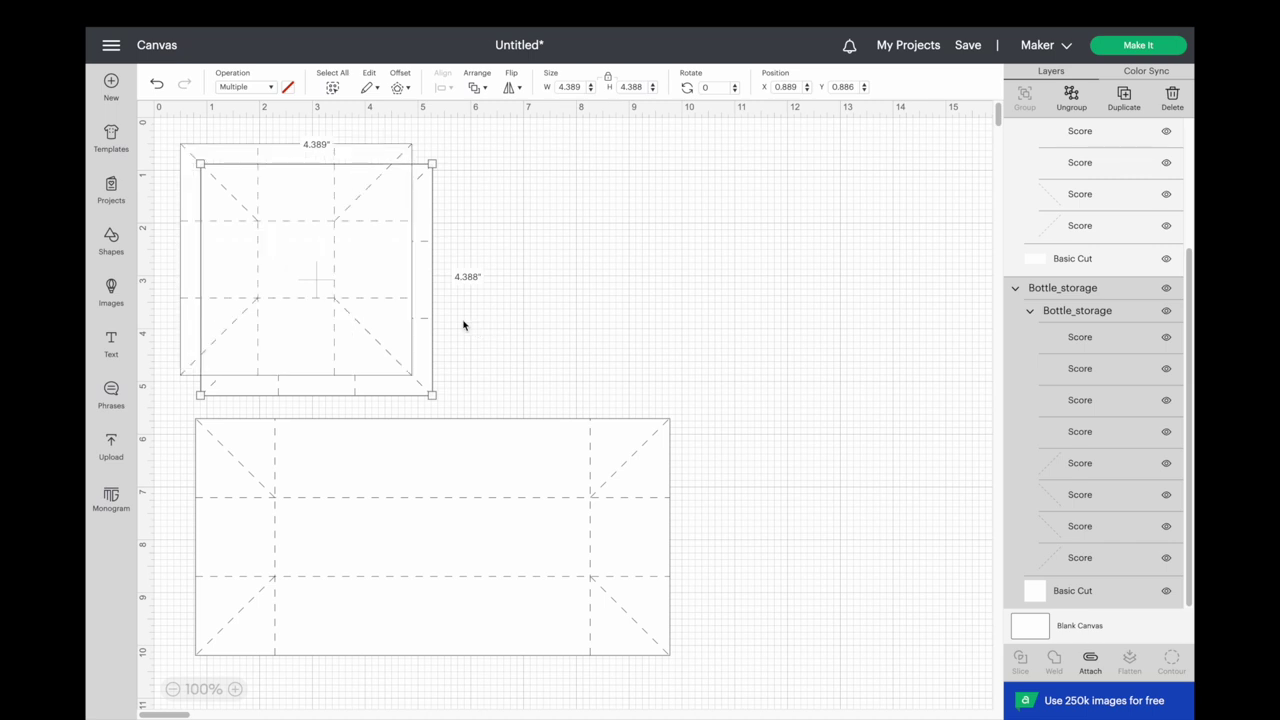
left_click_drag(412, 311, 700, 330)
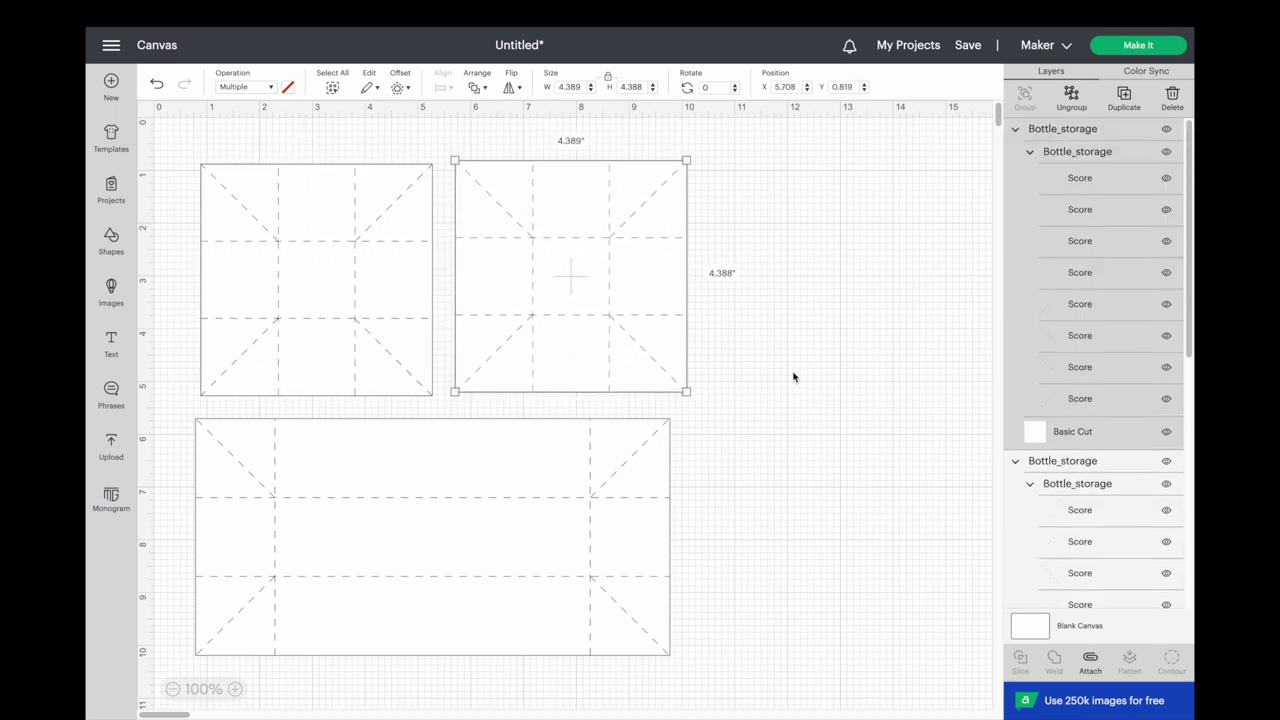
left_click(748, 384)
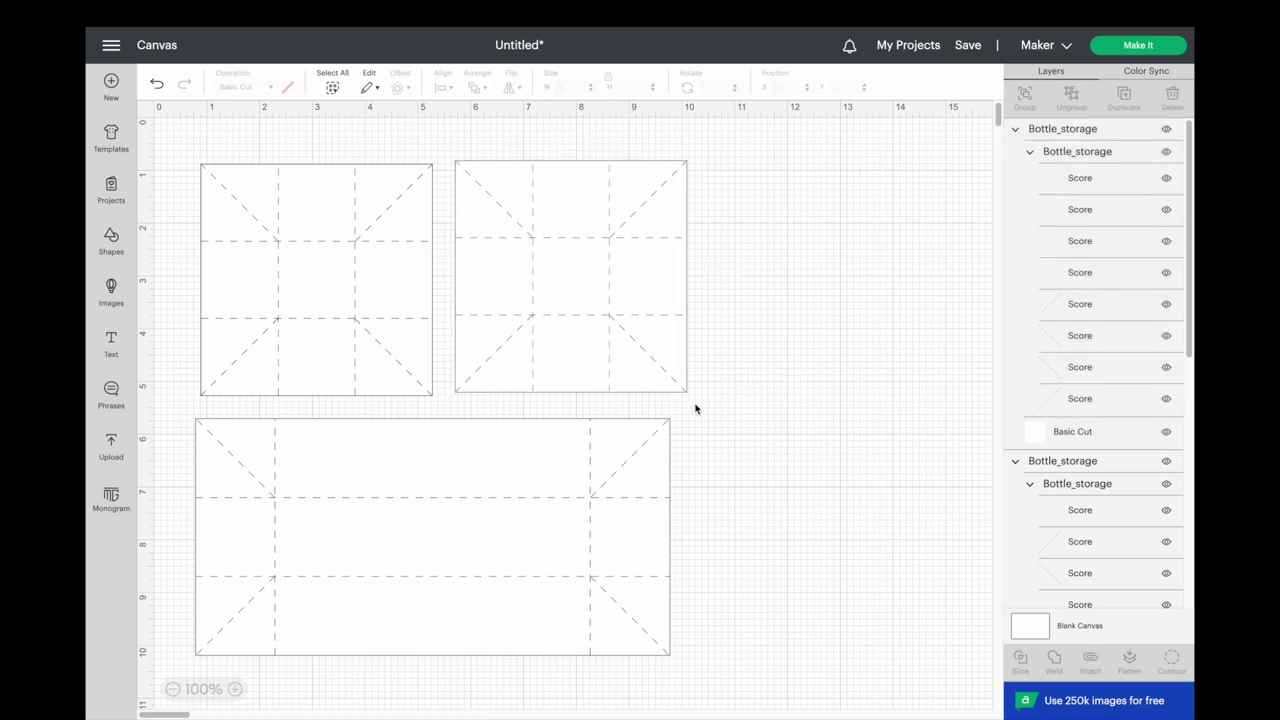
left_click_drag(694, 402, 586, 266)
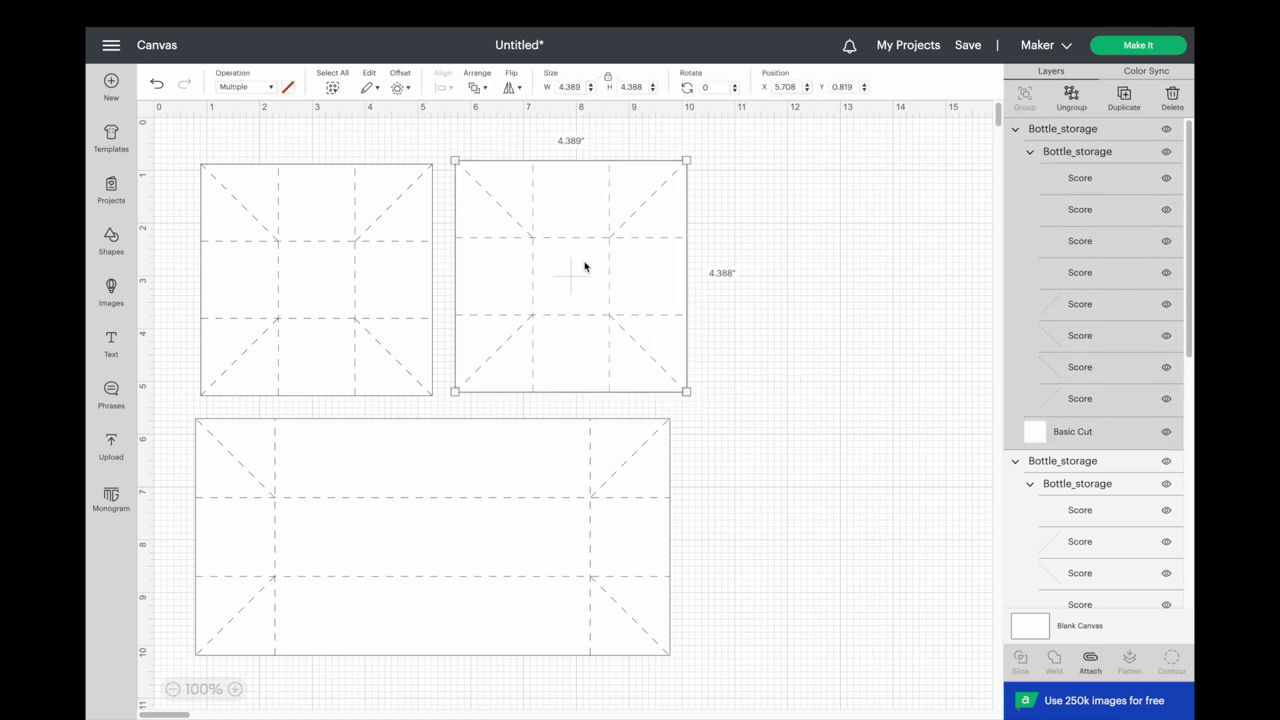
left_click(1090, 660)
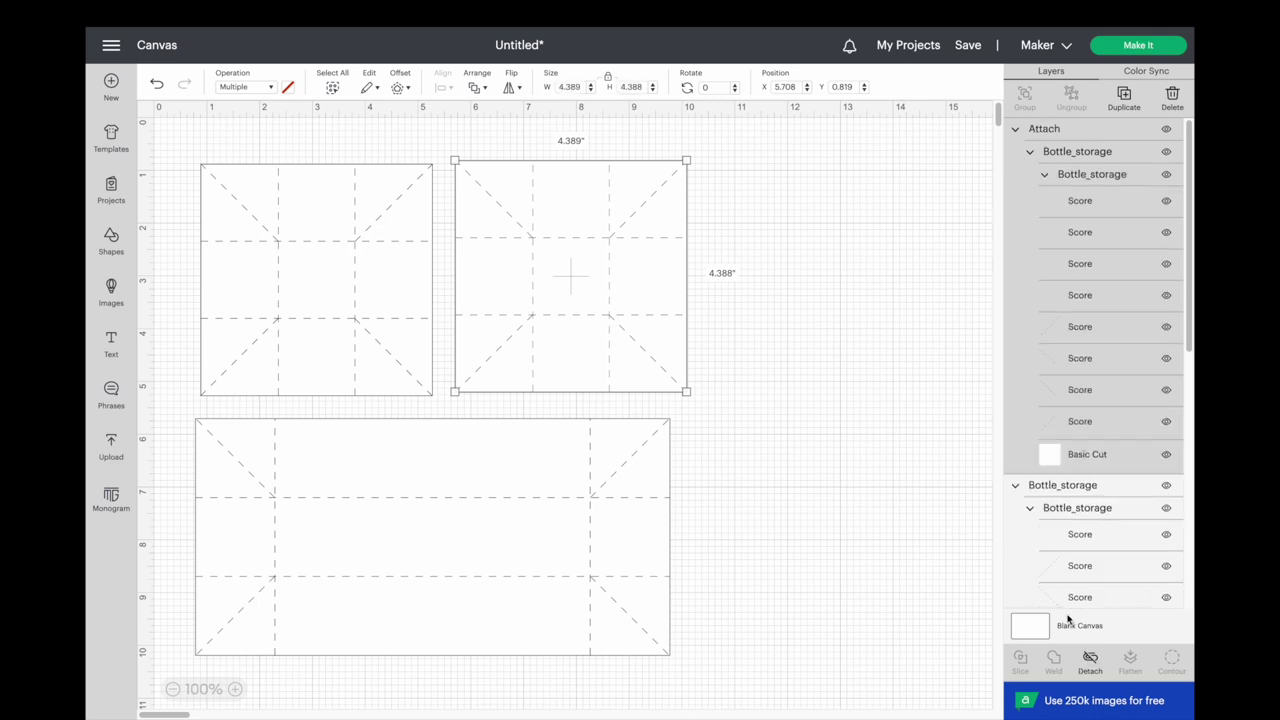
left_click(1092, 661)
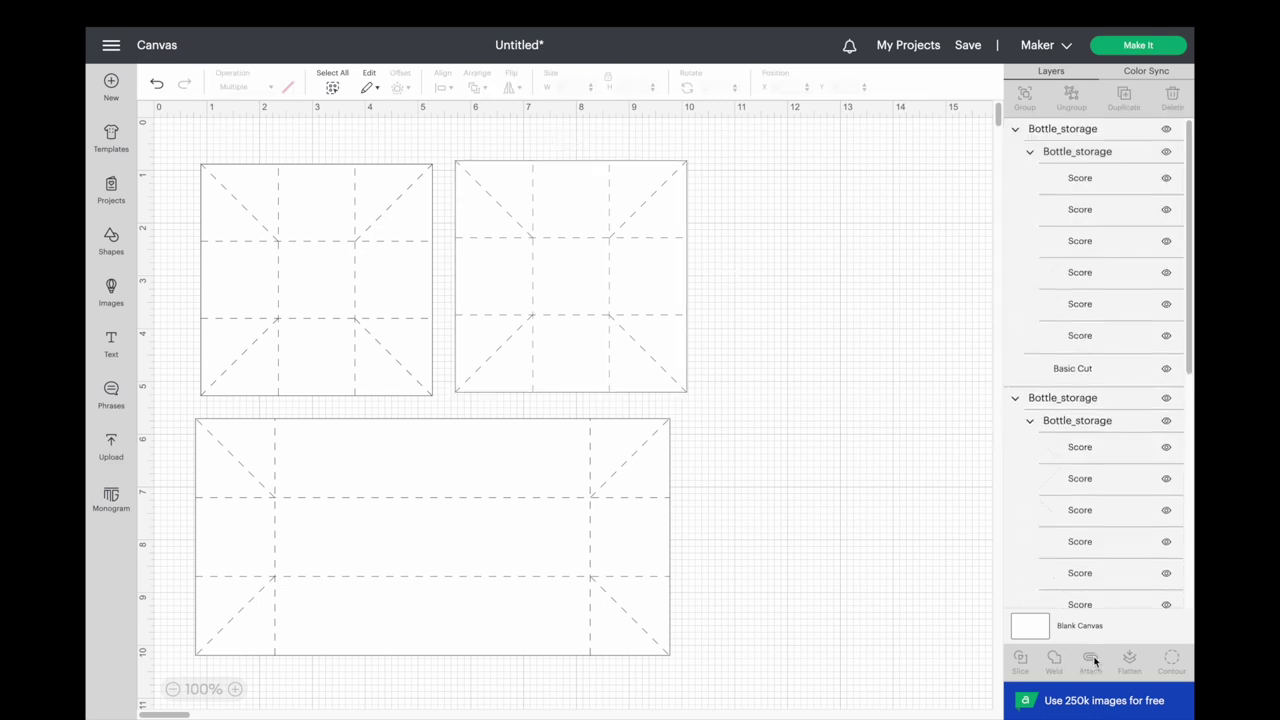
left_click(1128, 47)
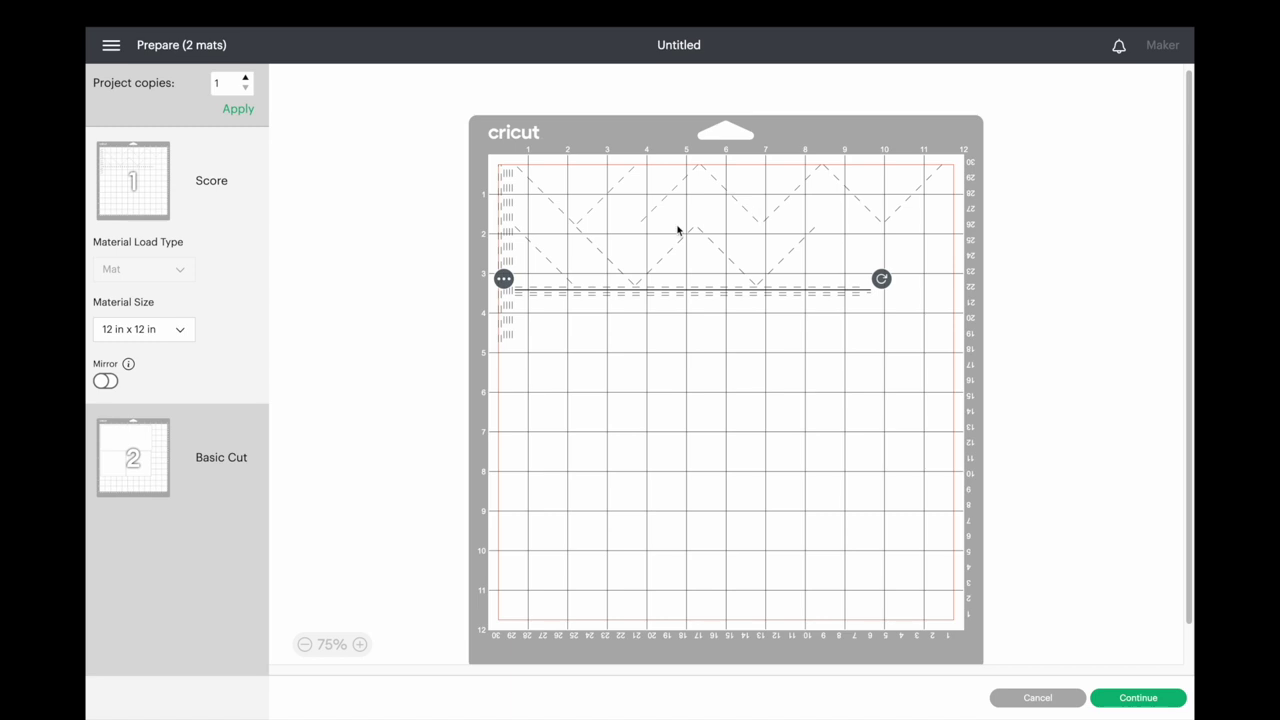
left_click(1035, 700)
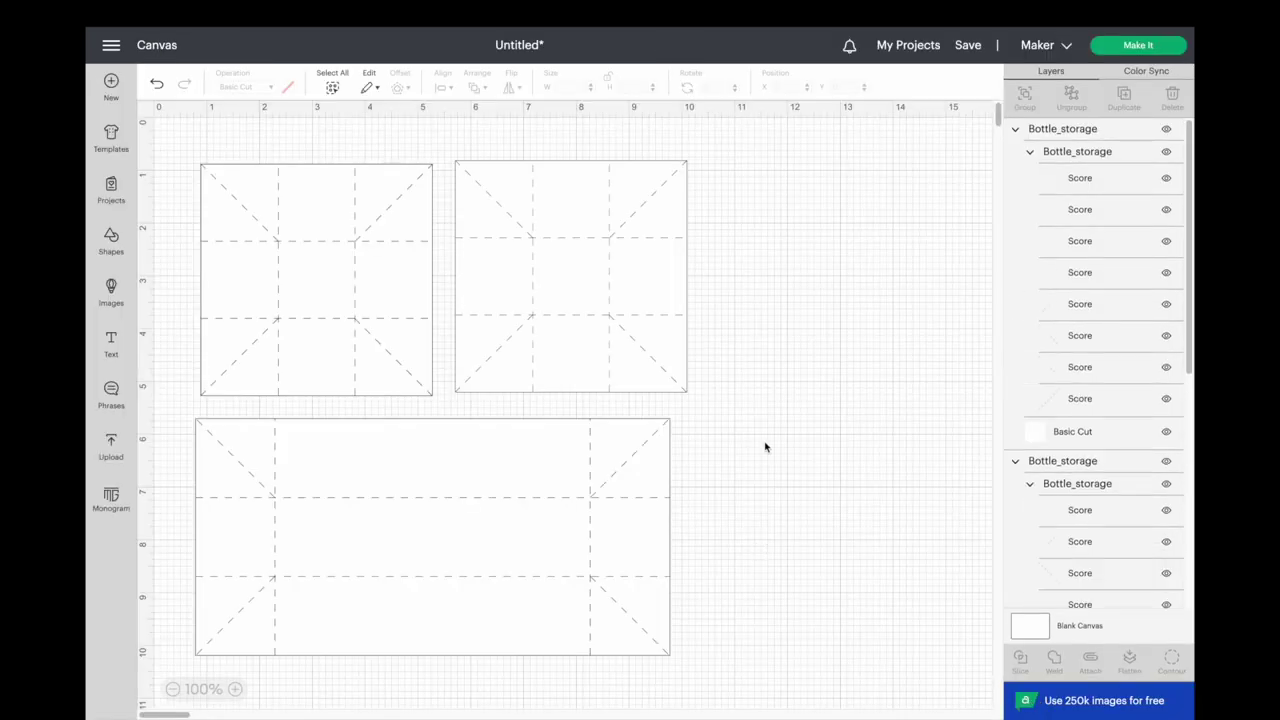
left_click(672, 356)
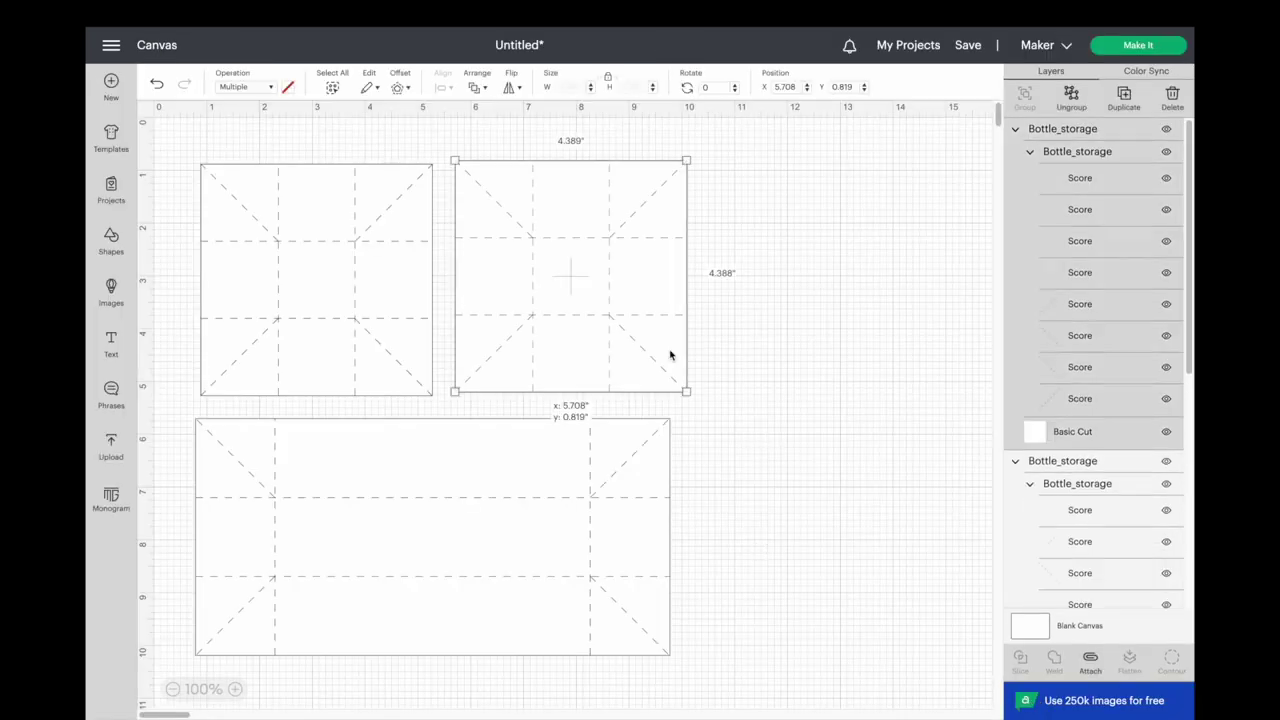
left_click(1092, 660)
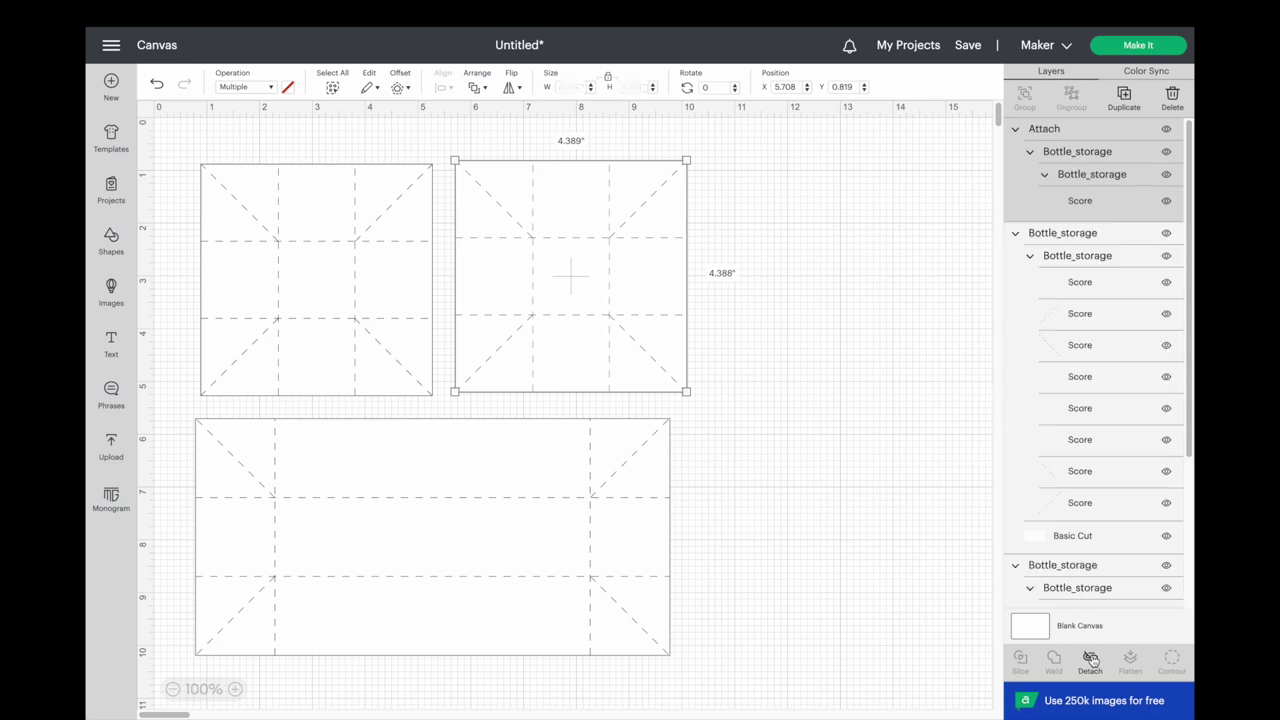
Attach the left square's and bottom rectangle's lines, then collapse the three Attach groups in Layers.
left_click(414, 354)
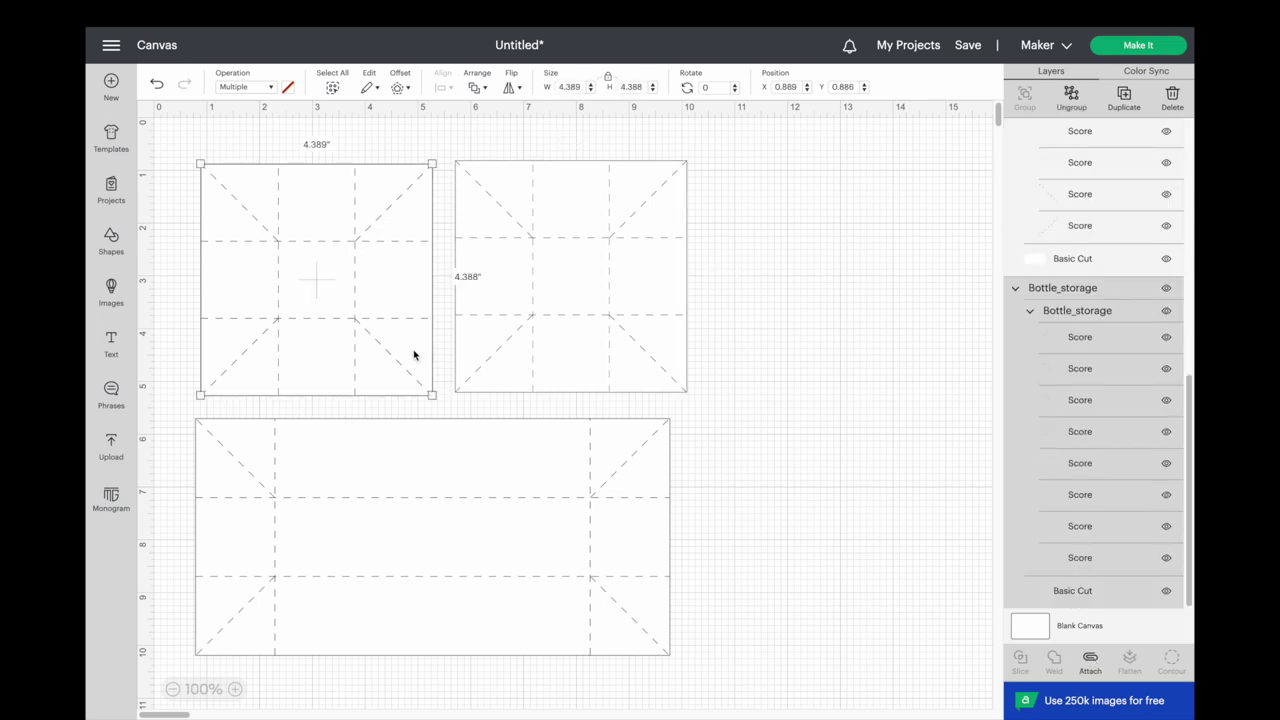
left_click(1092, 660)
left_click(659, 578)
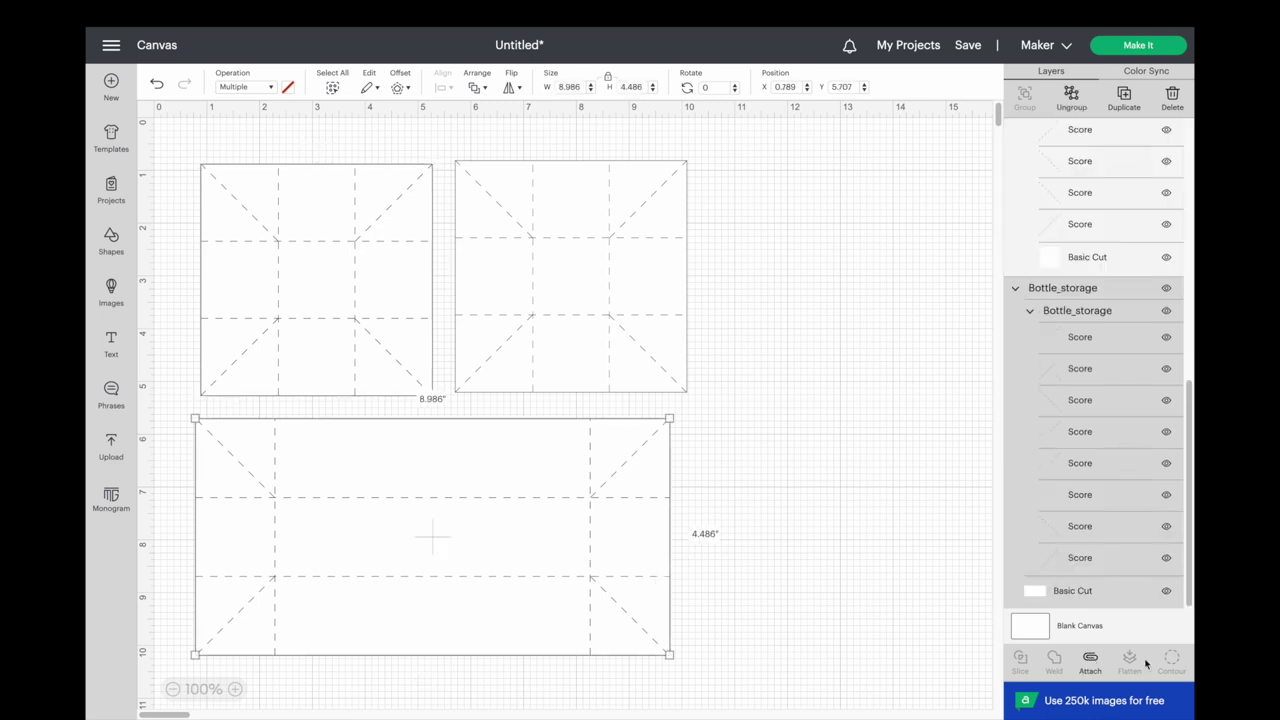
left_click(1092, 660)
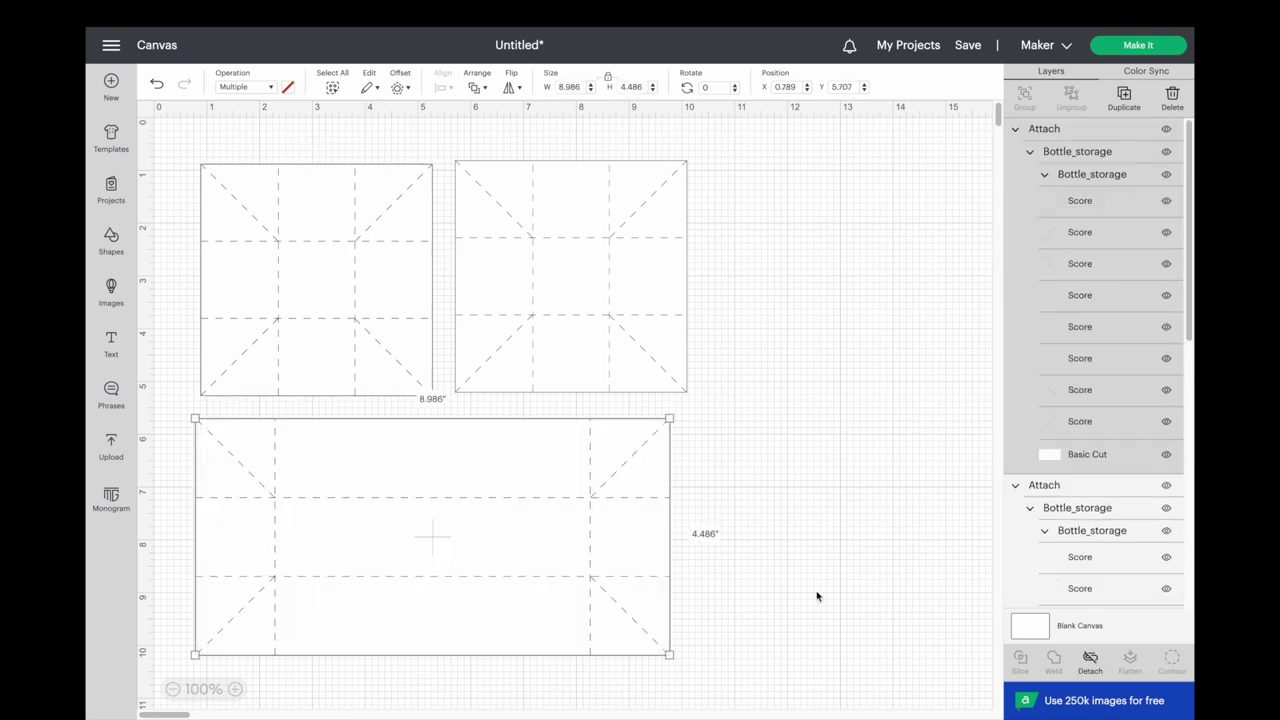
left_click(1015, 129)
left_click(1016, 155)
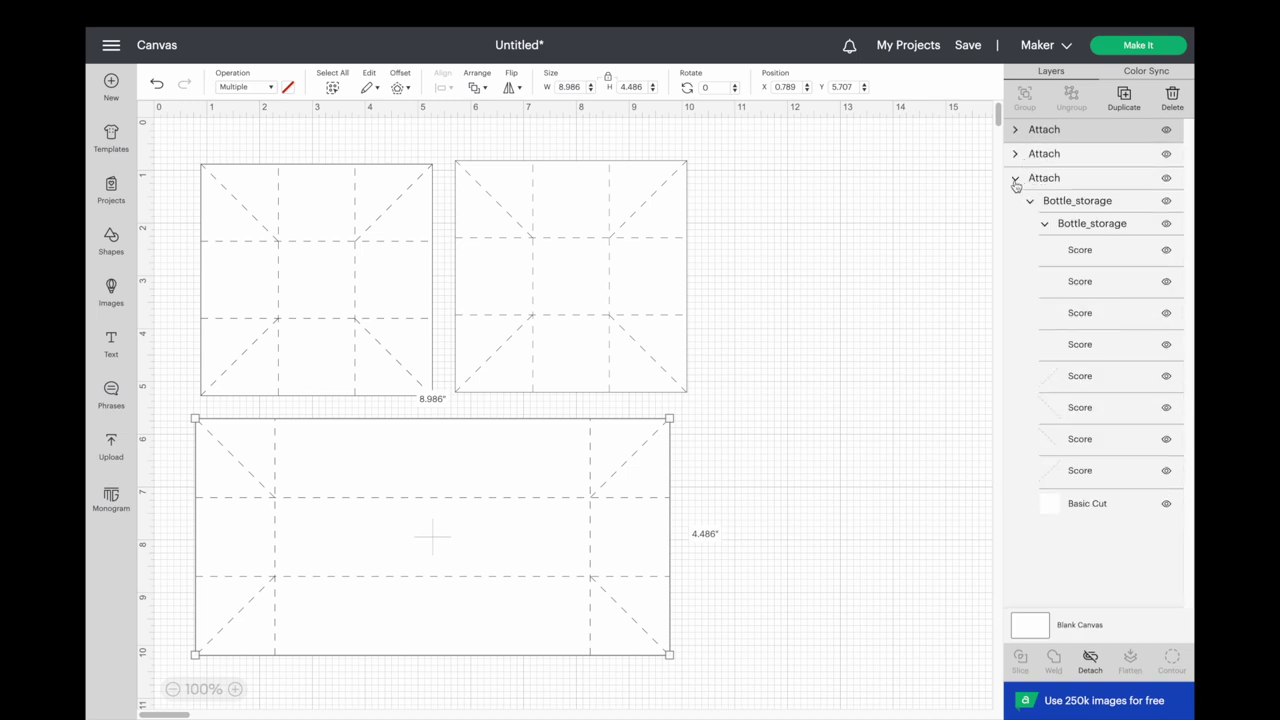
left_click(1015, 180)
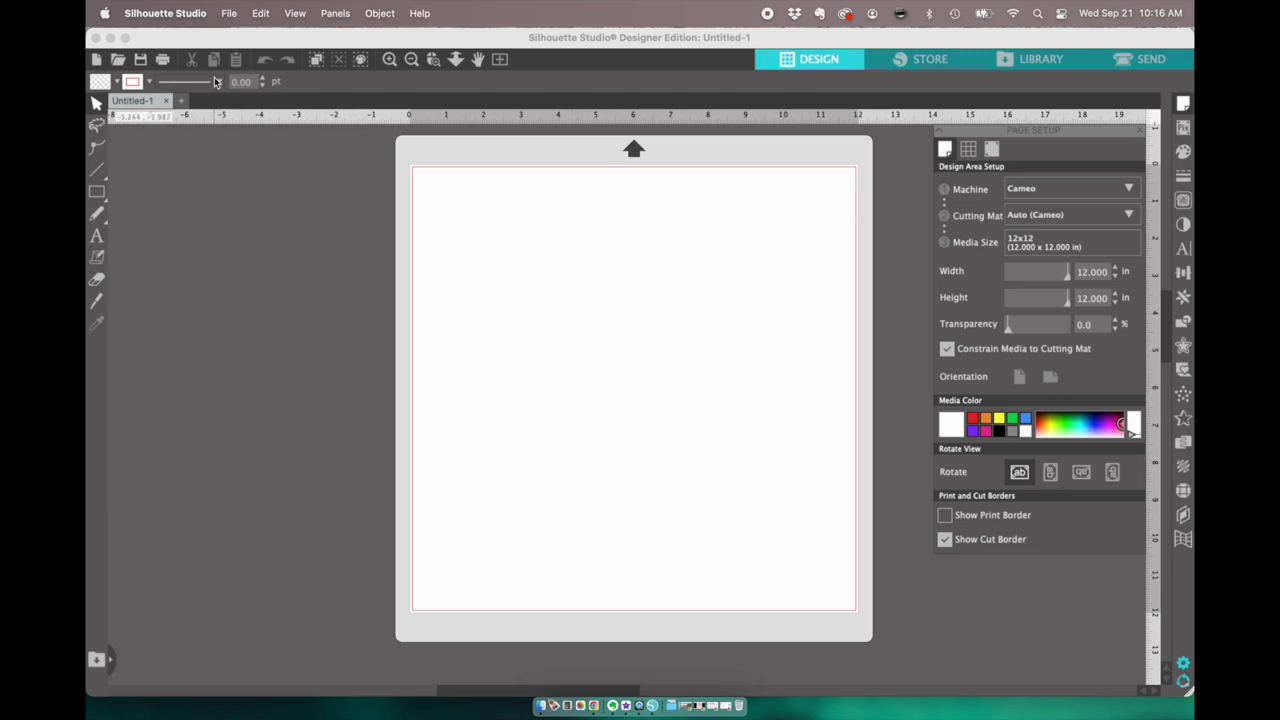
Open the File menu in Silhouette Studio.
left_click(228, 13)
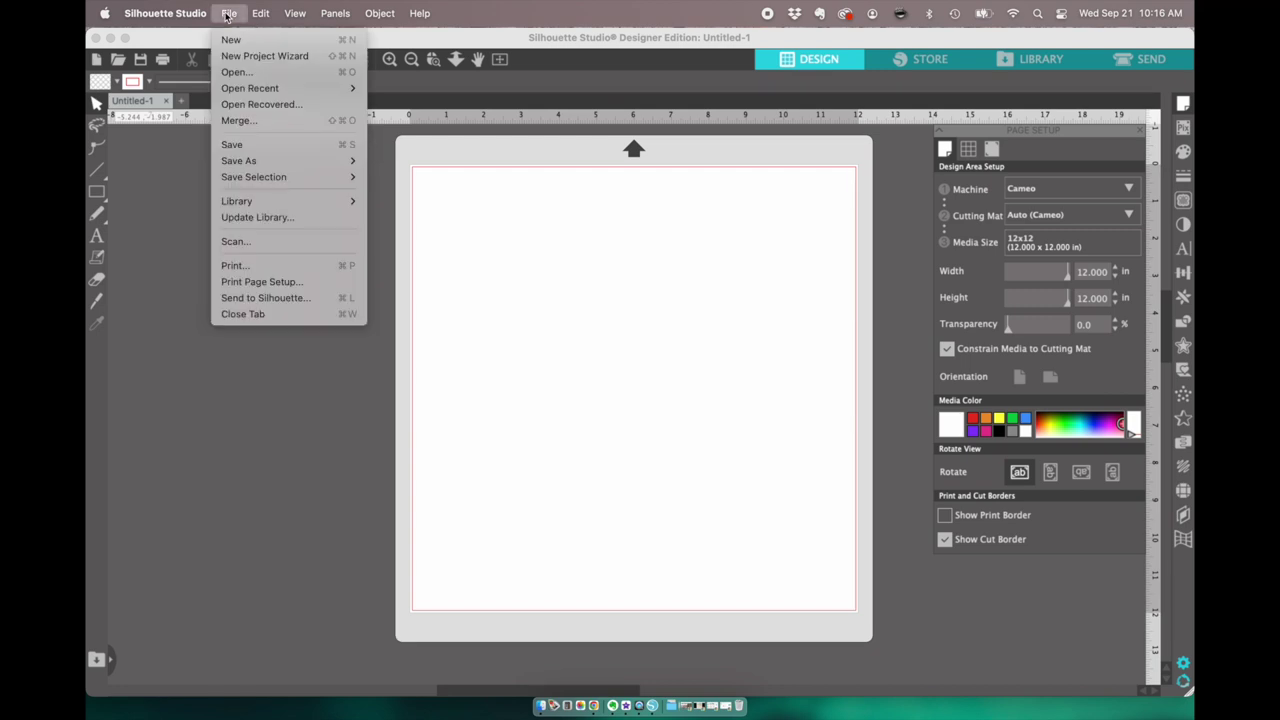
Open bottle_storage.svg in its own tab and expand the Media Size list.
left_click(237, 72)
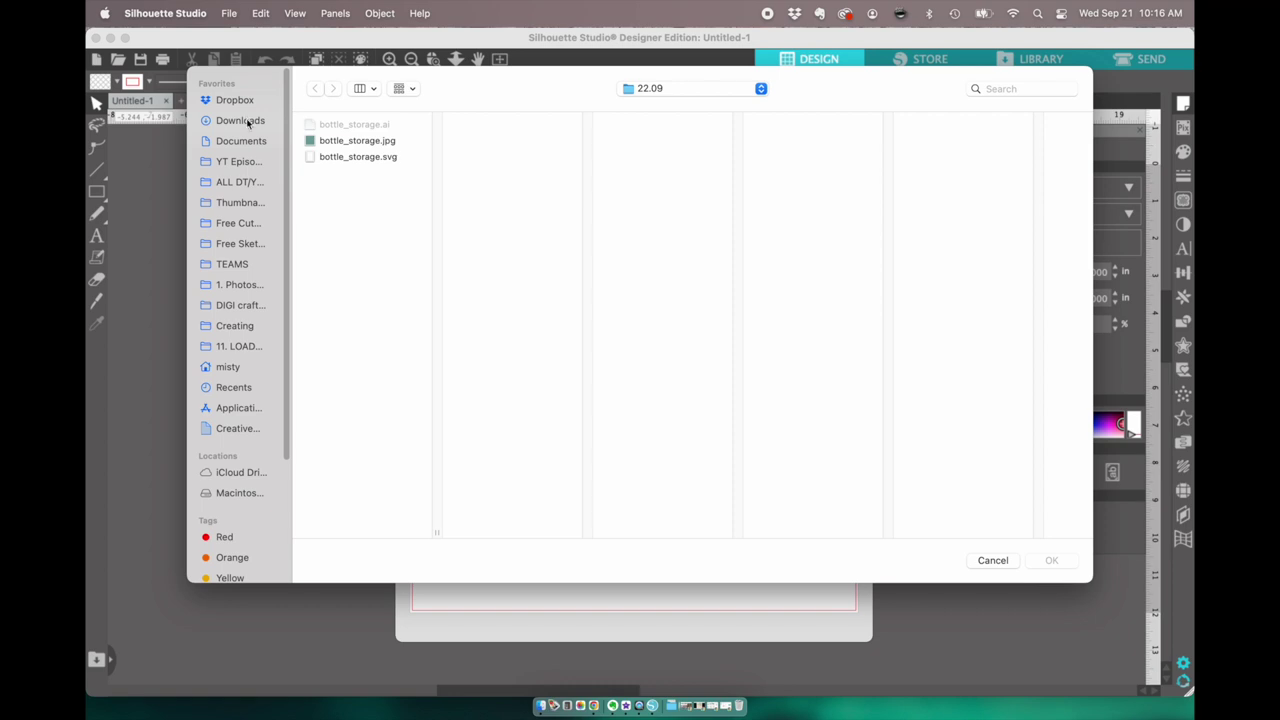
left_click(390, 162)
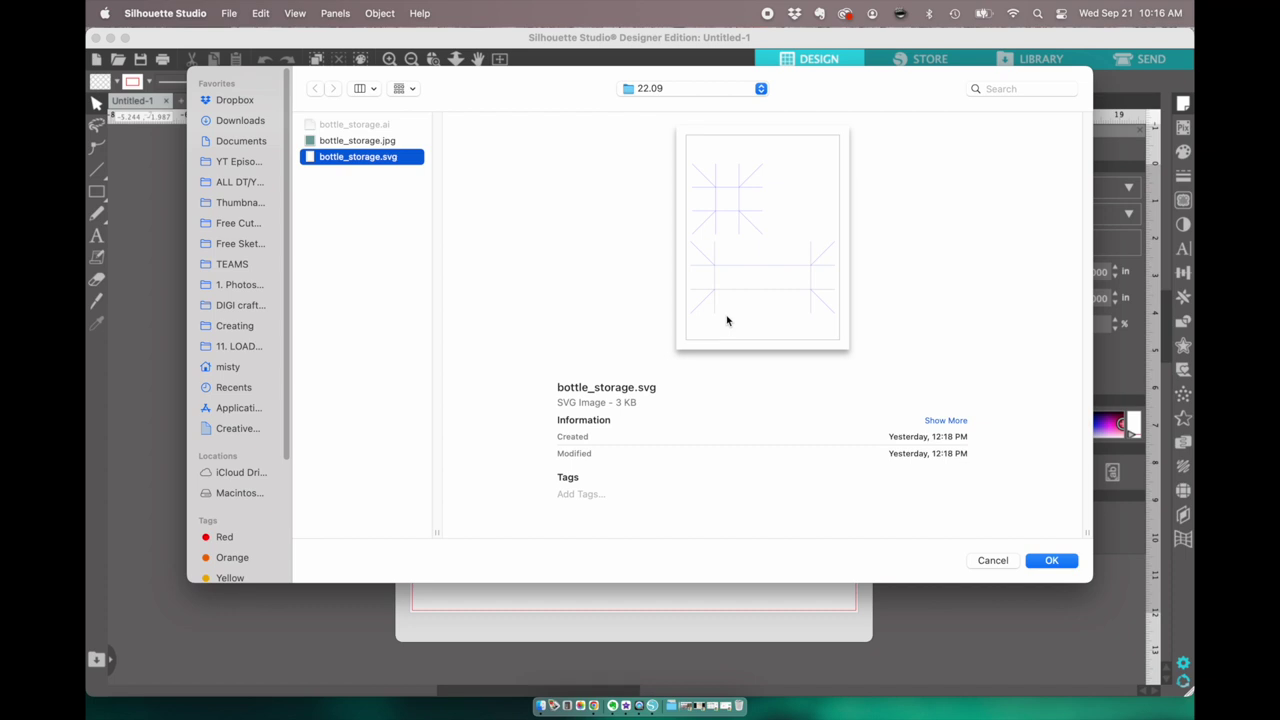
left_click(1052, 561)
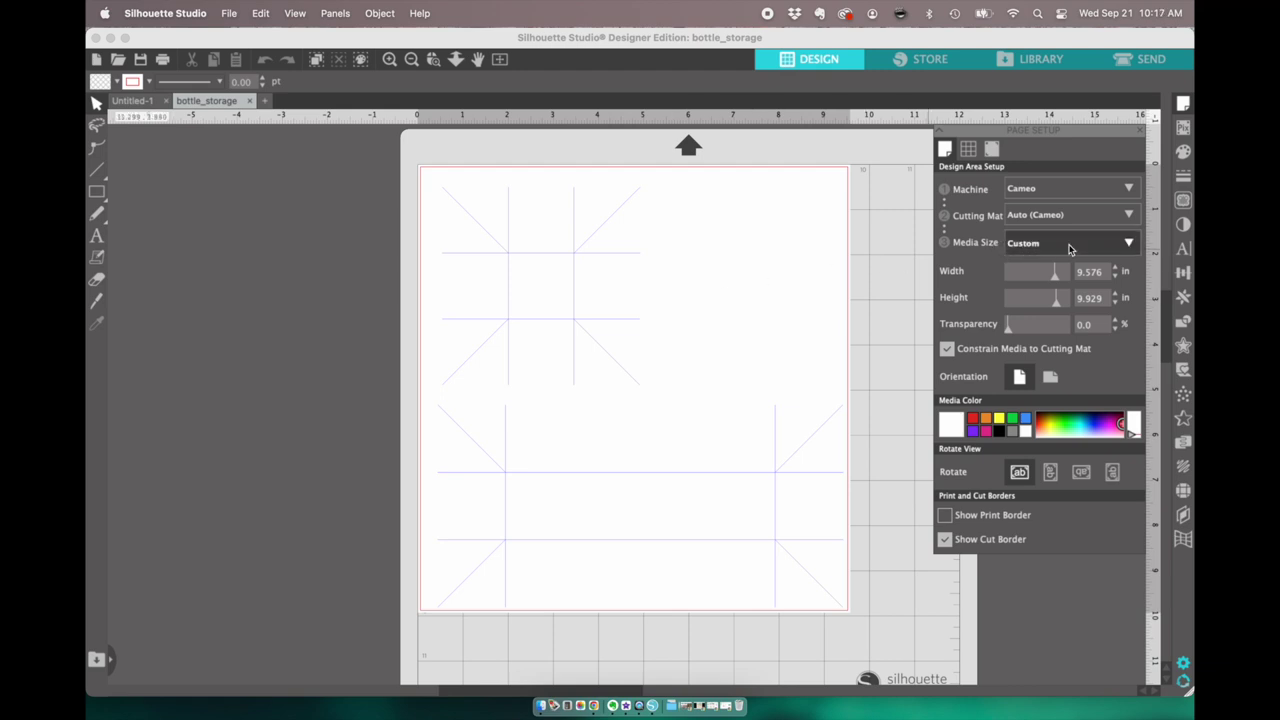
left_click(1129, 246)
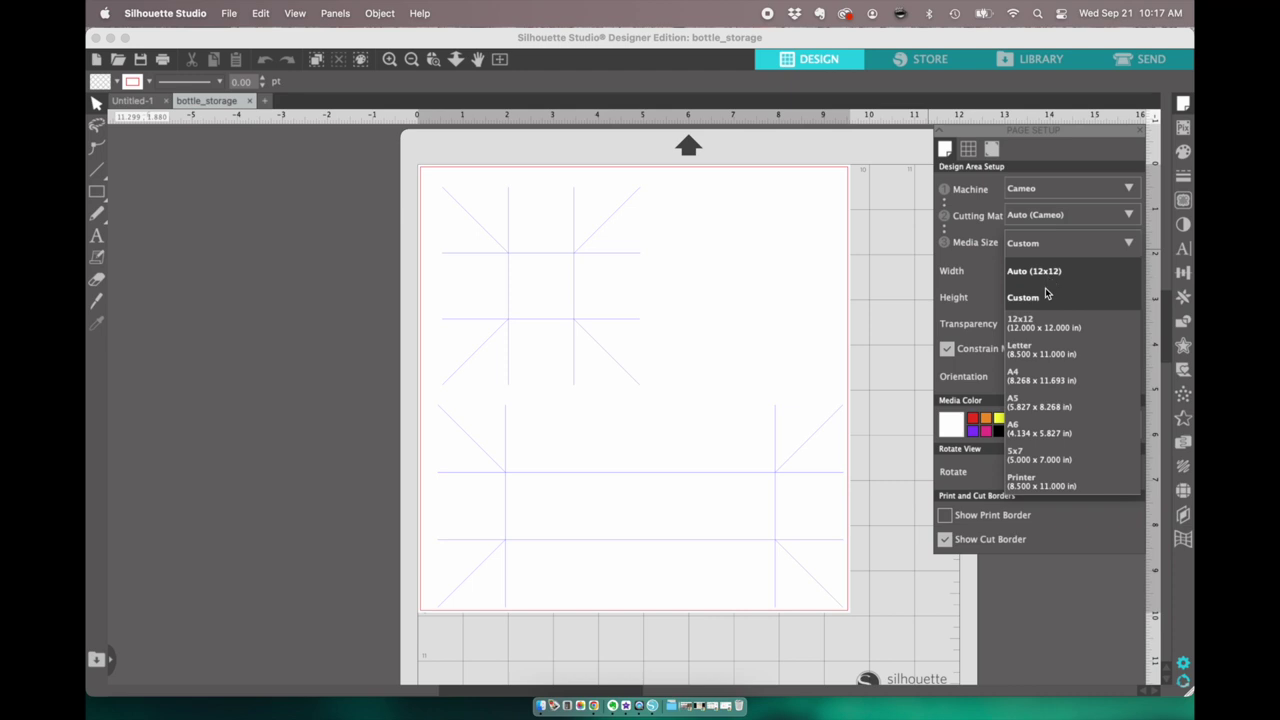
Set the media size to 12x12 and select the long lower box piece.
left_click(1040, 326)
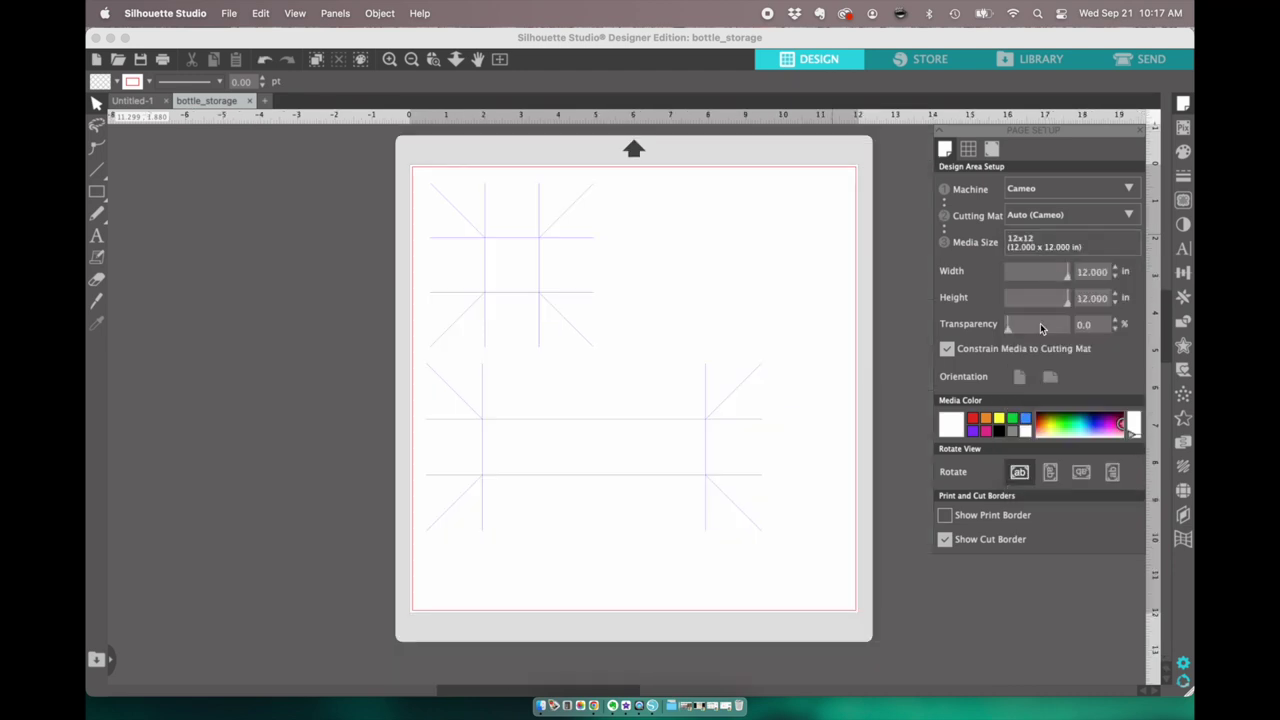
left_click(613, 371)
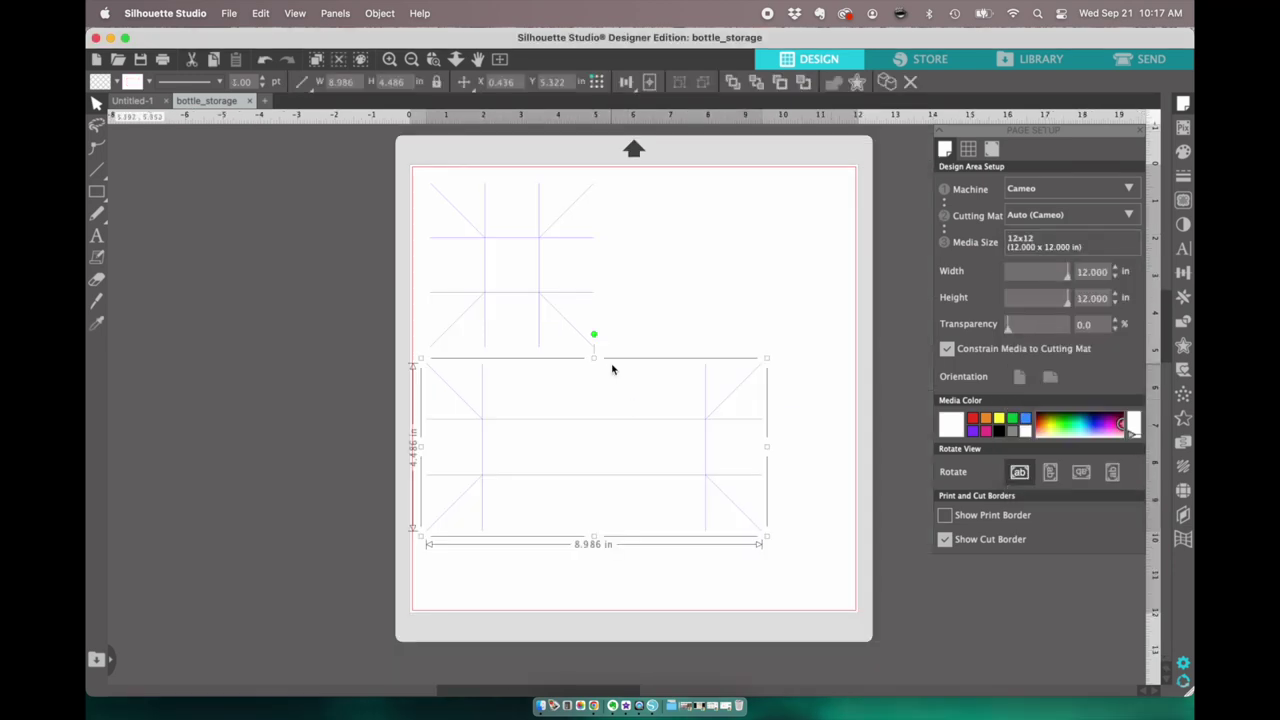
left_click(660, 322)
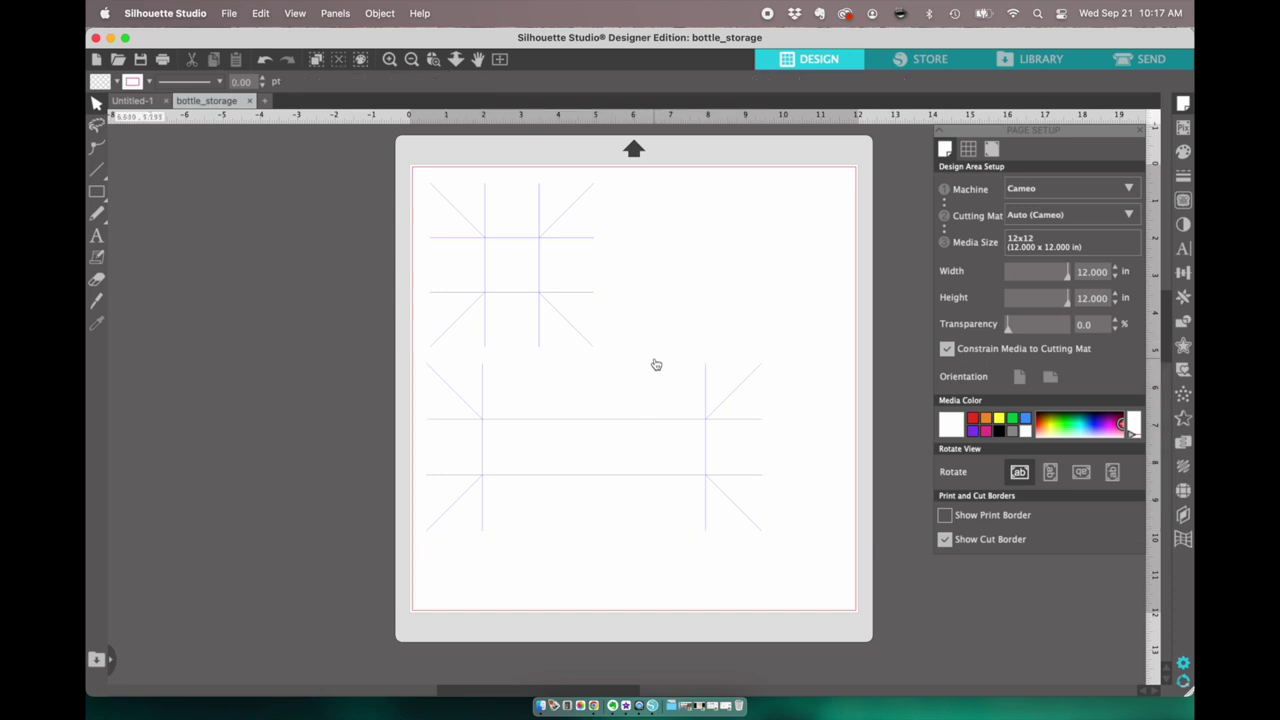
left_click(655, 364)
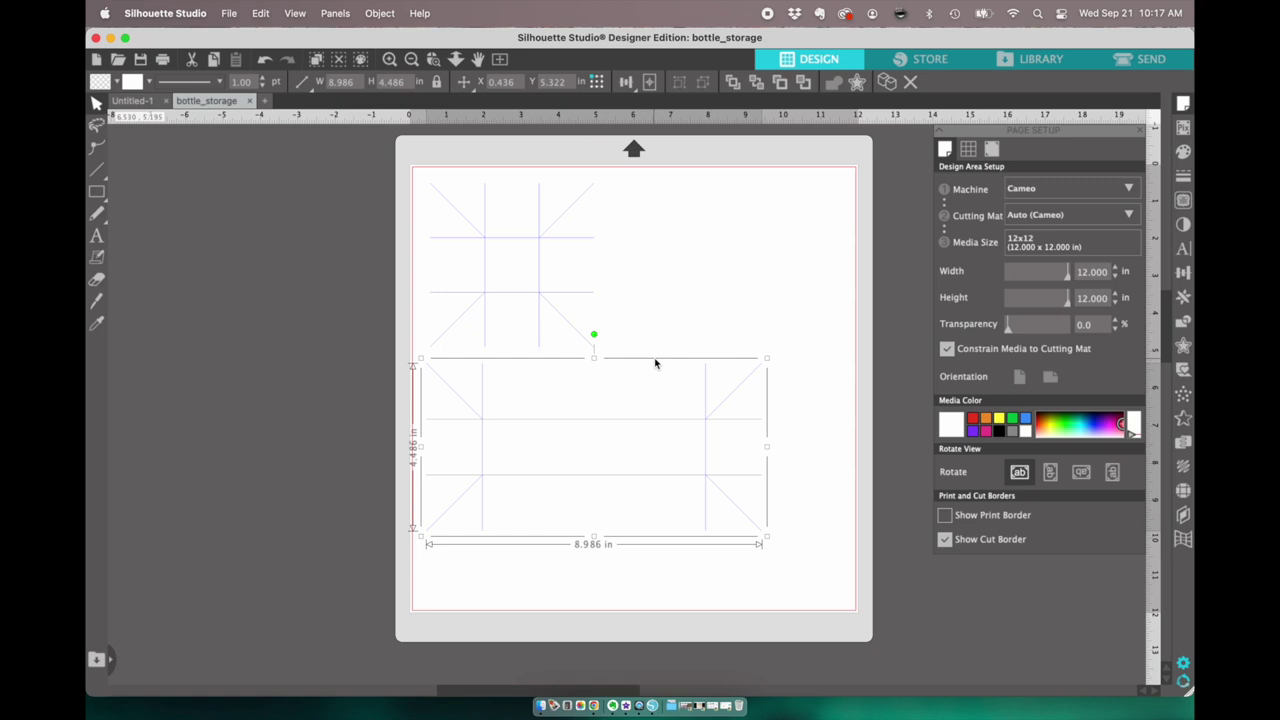
Give the lower rectangle's outline a black (000000) line color in the Line Style panel.
left_click(1184, 179)
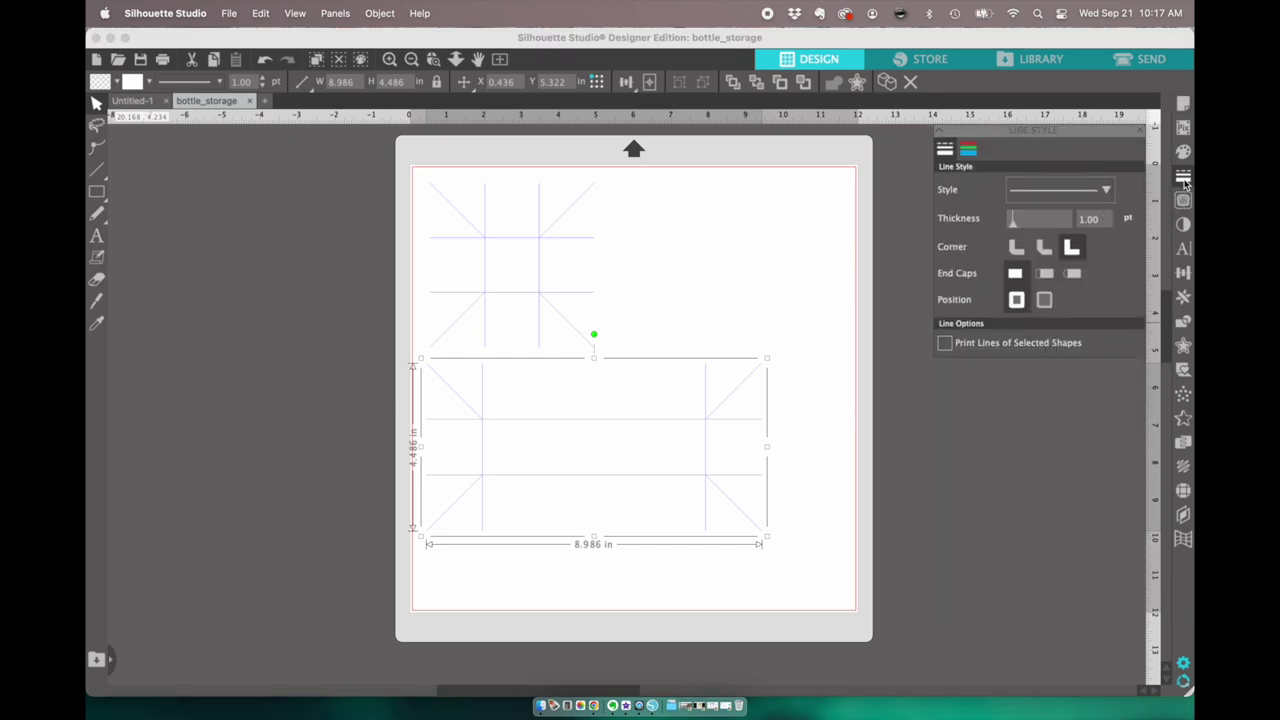
left_click(969, 150)
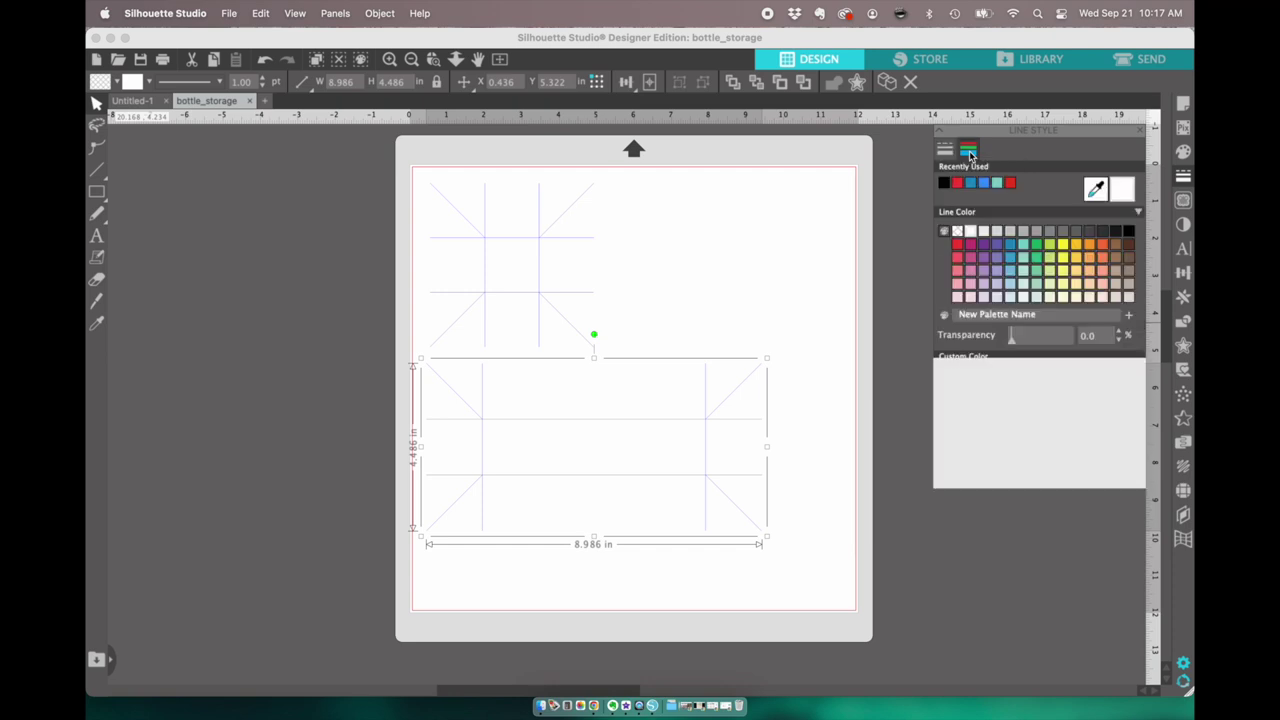
left_click(957, 251)
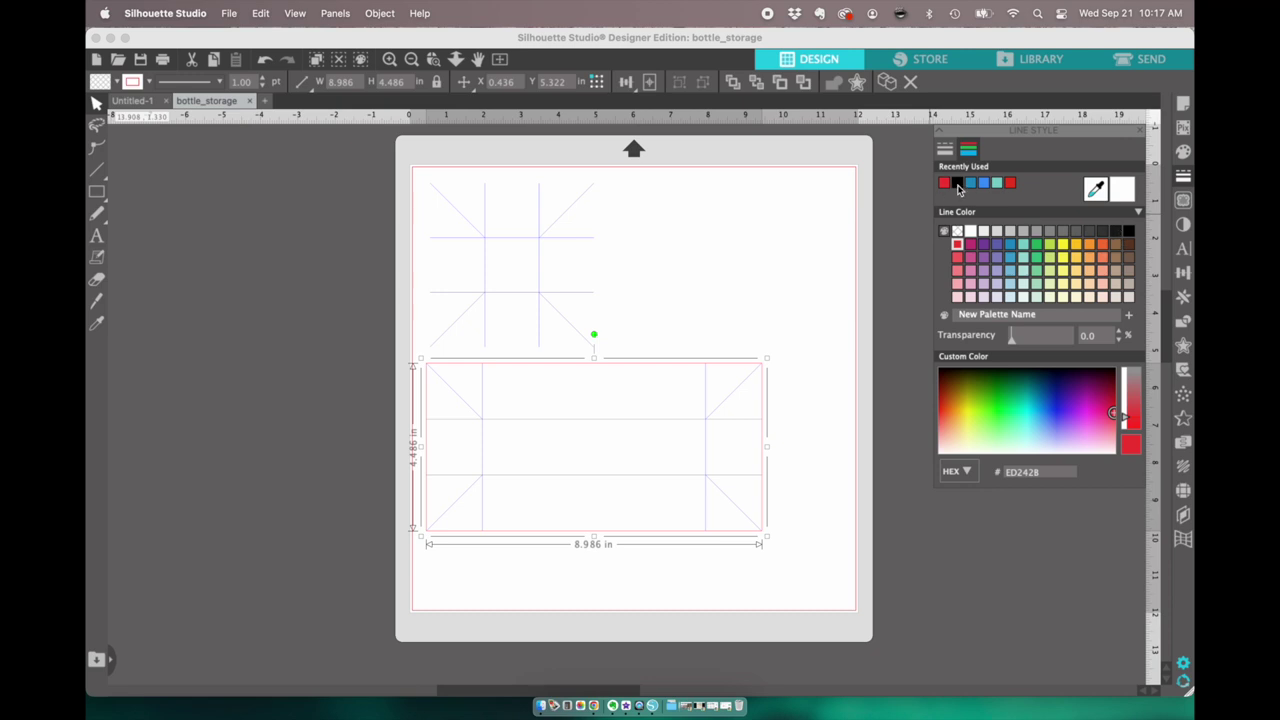
left_click(957, 183)
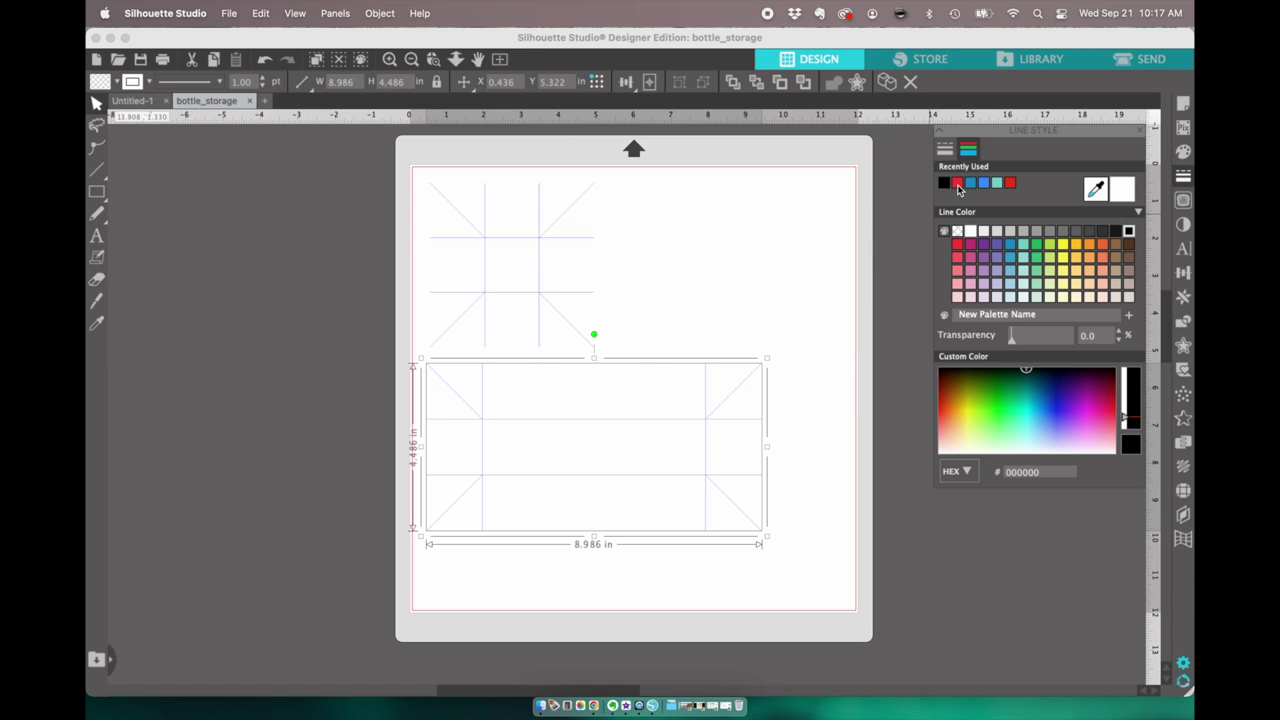
left_click(823, 434)
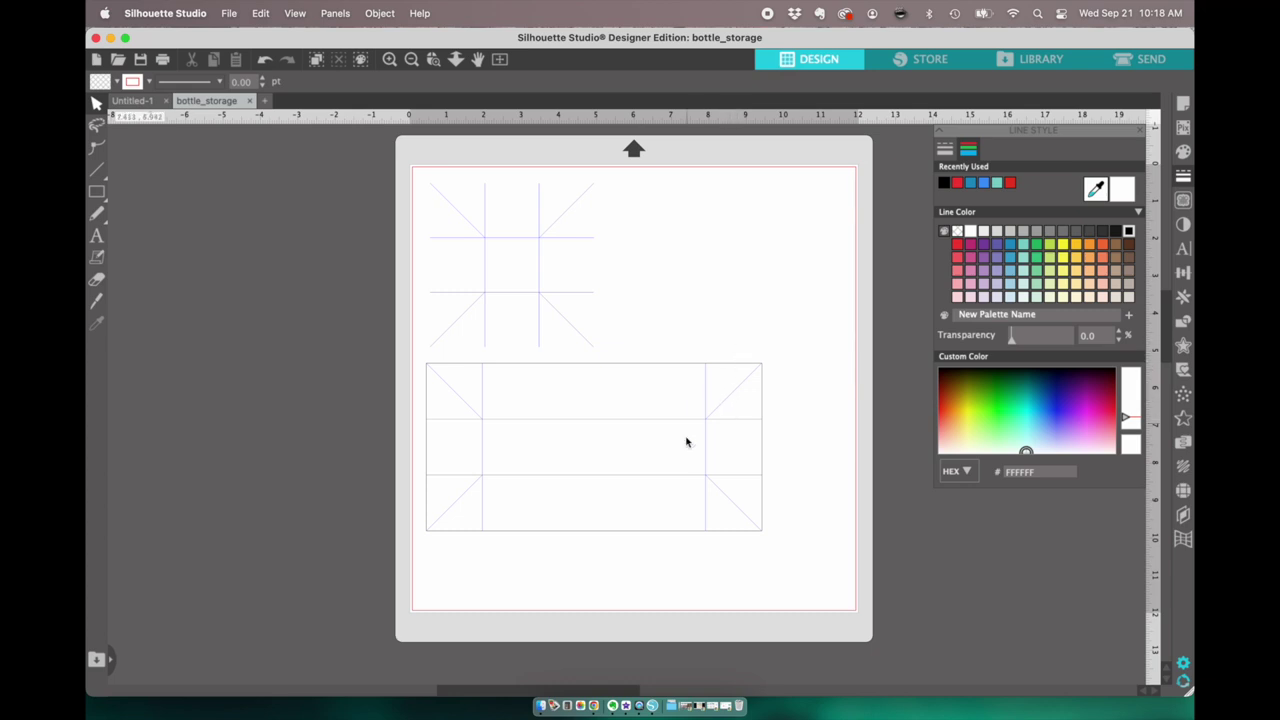
Color the upper square's outline black from Recently Used, then move to the Send page.
left_click(598, 268)
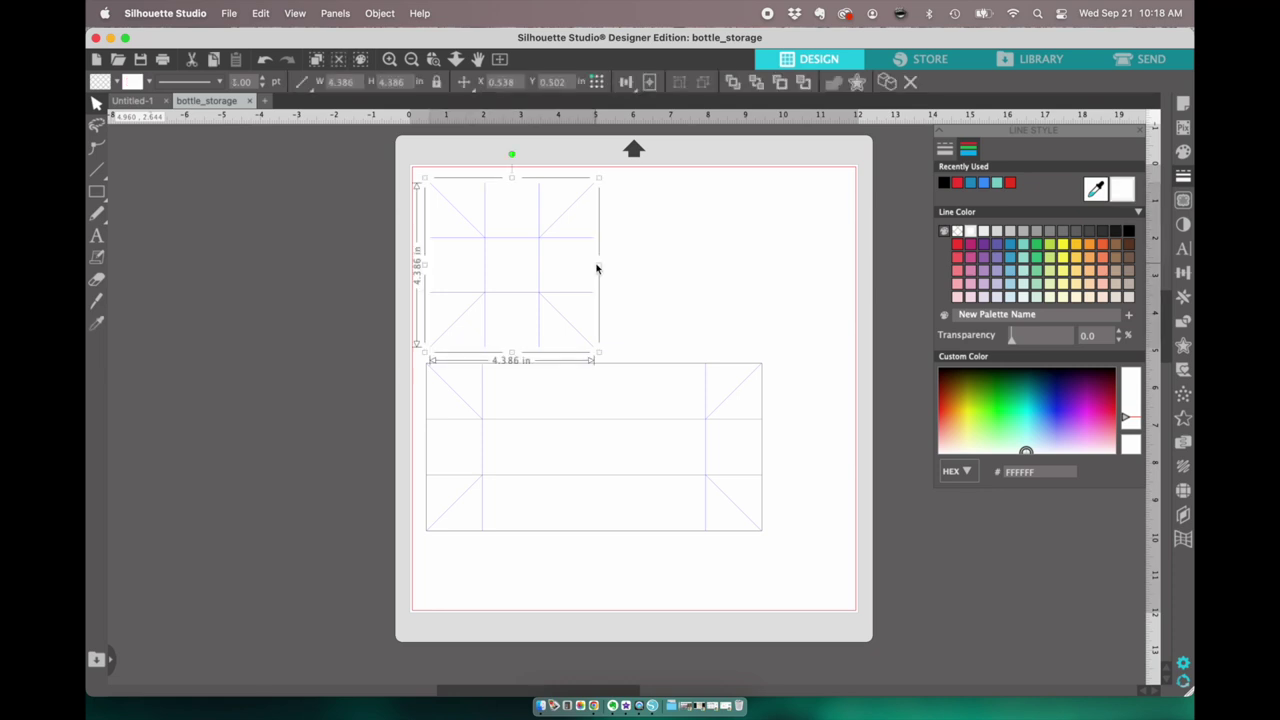
left_click(944, 183)
left_click(663, 271)
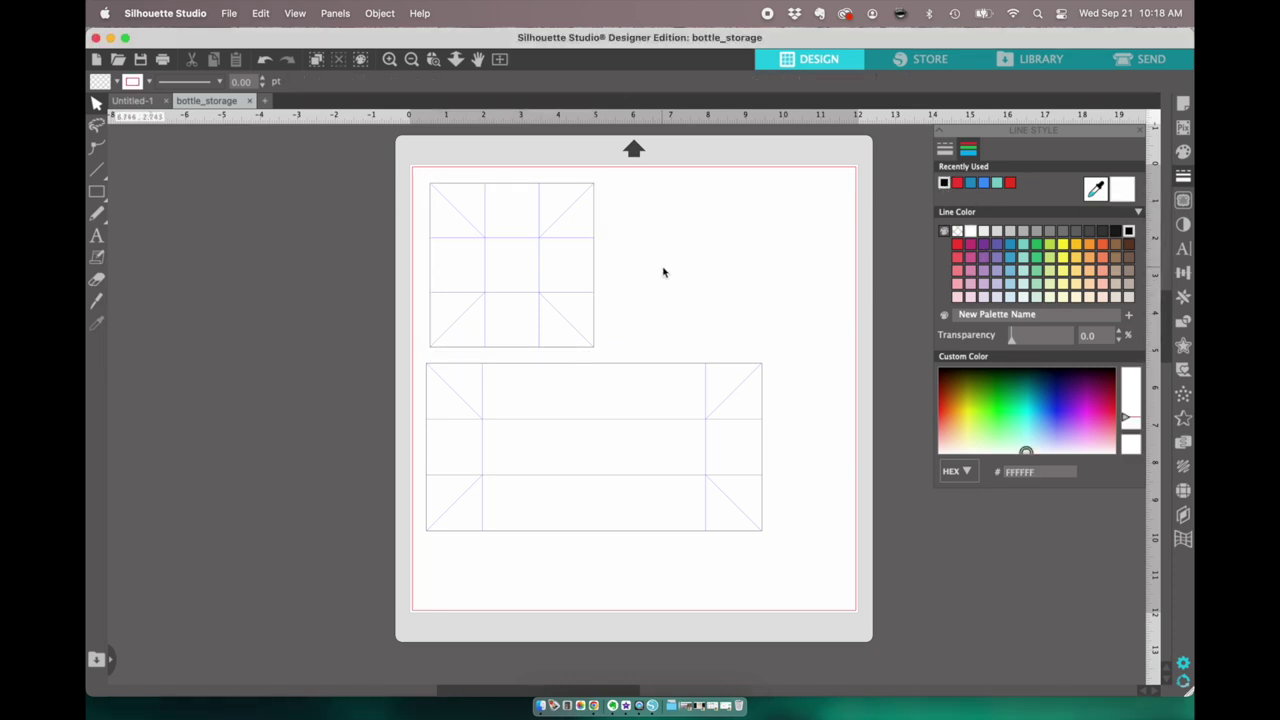
left_click(595, 265)
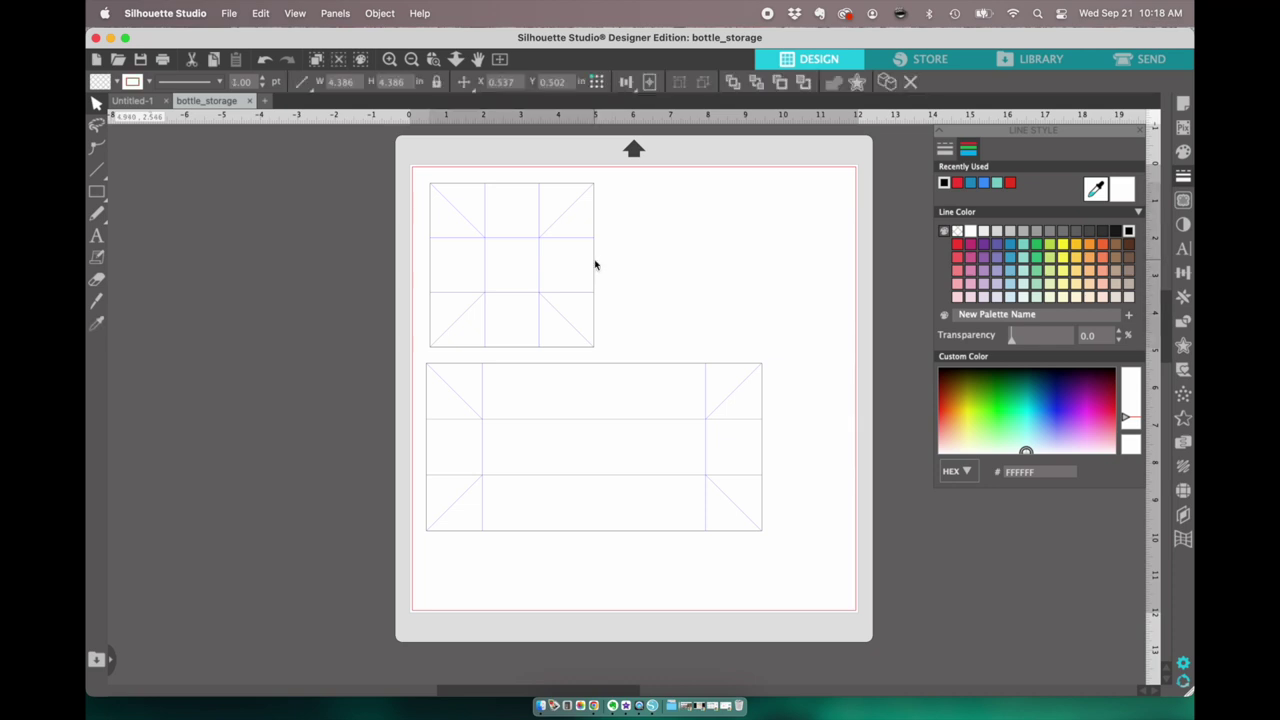
left_click(945, 150)
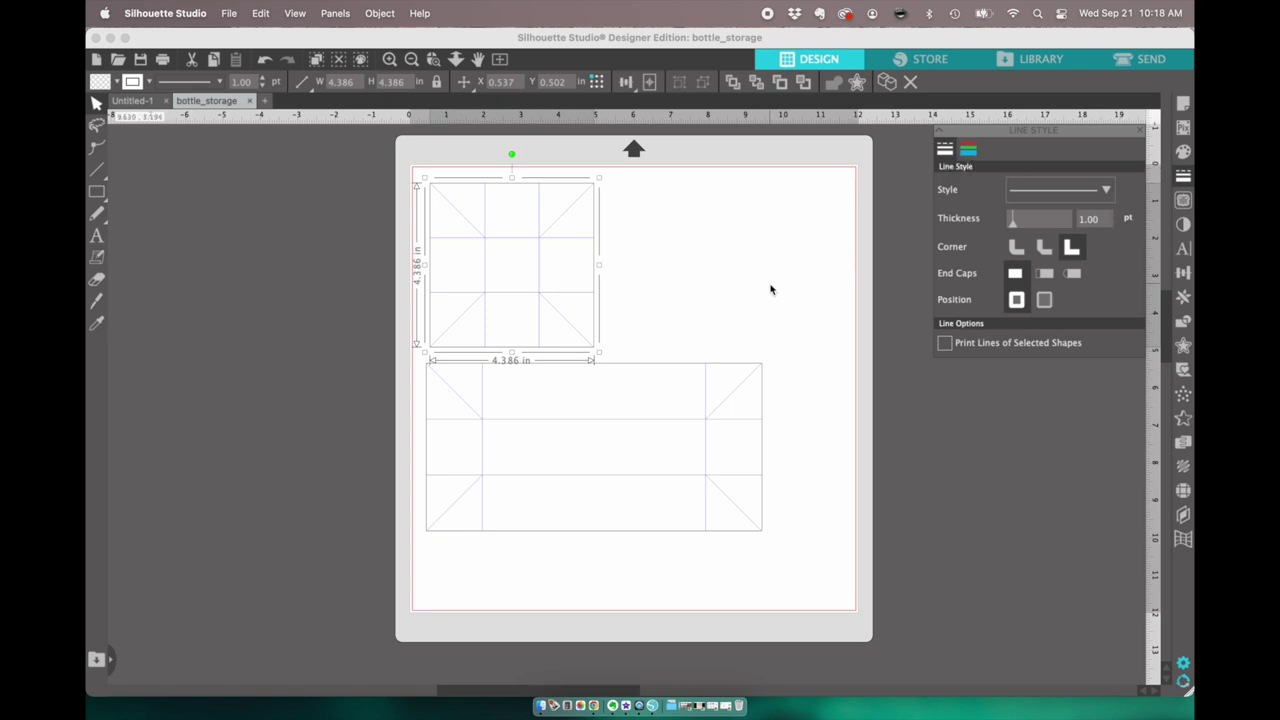
left_click(975, 154)
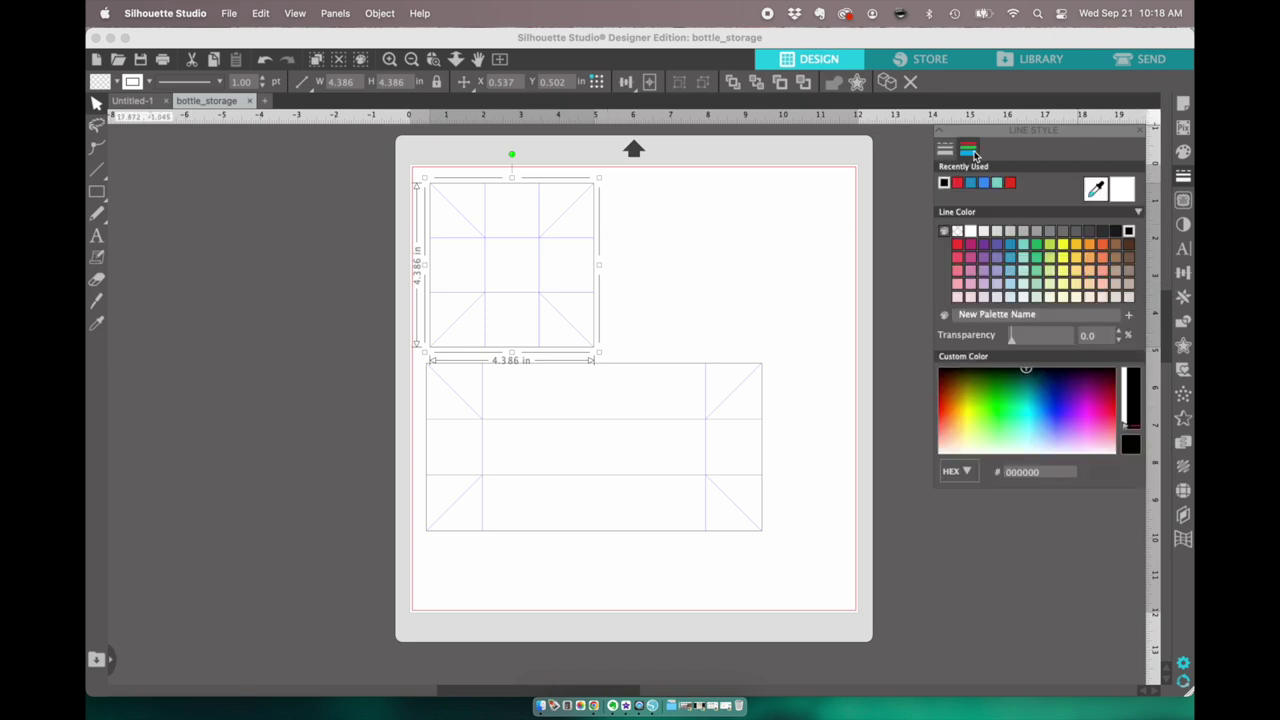
left_click(1126, 62)
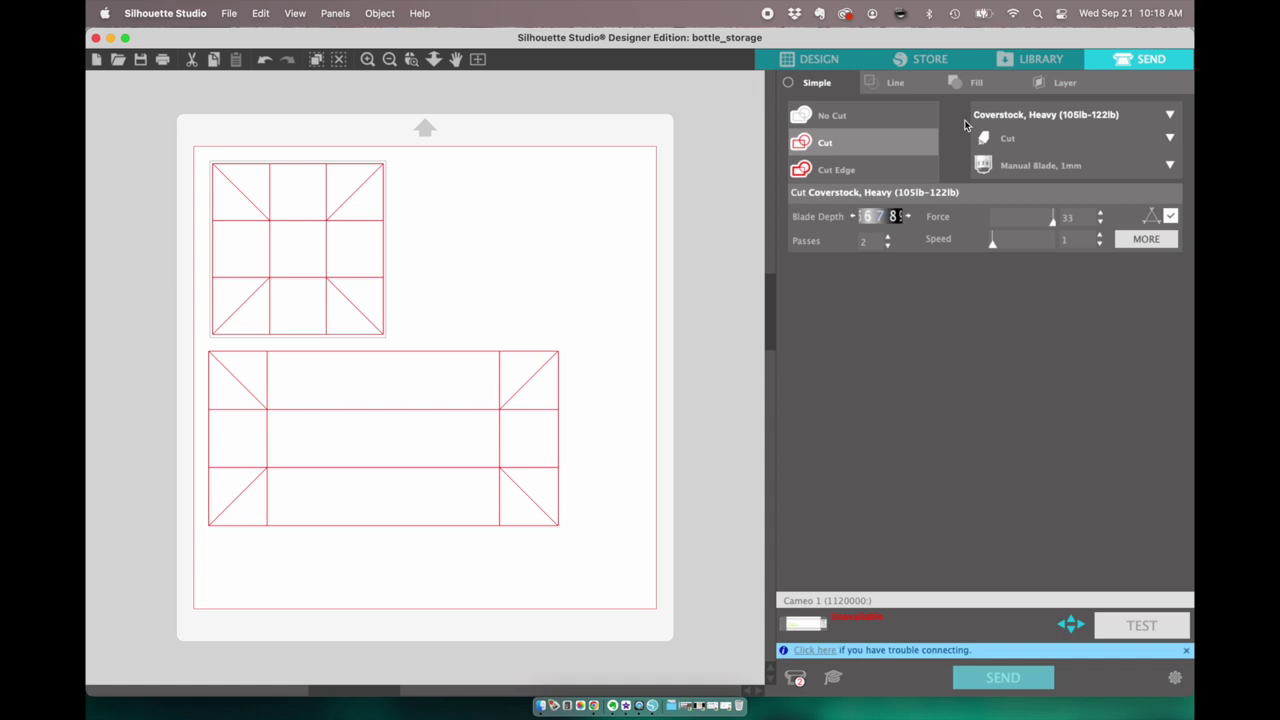
List the Send panel's cut settings by line colour, showing the blue and black lines.
left_click(895, 85)
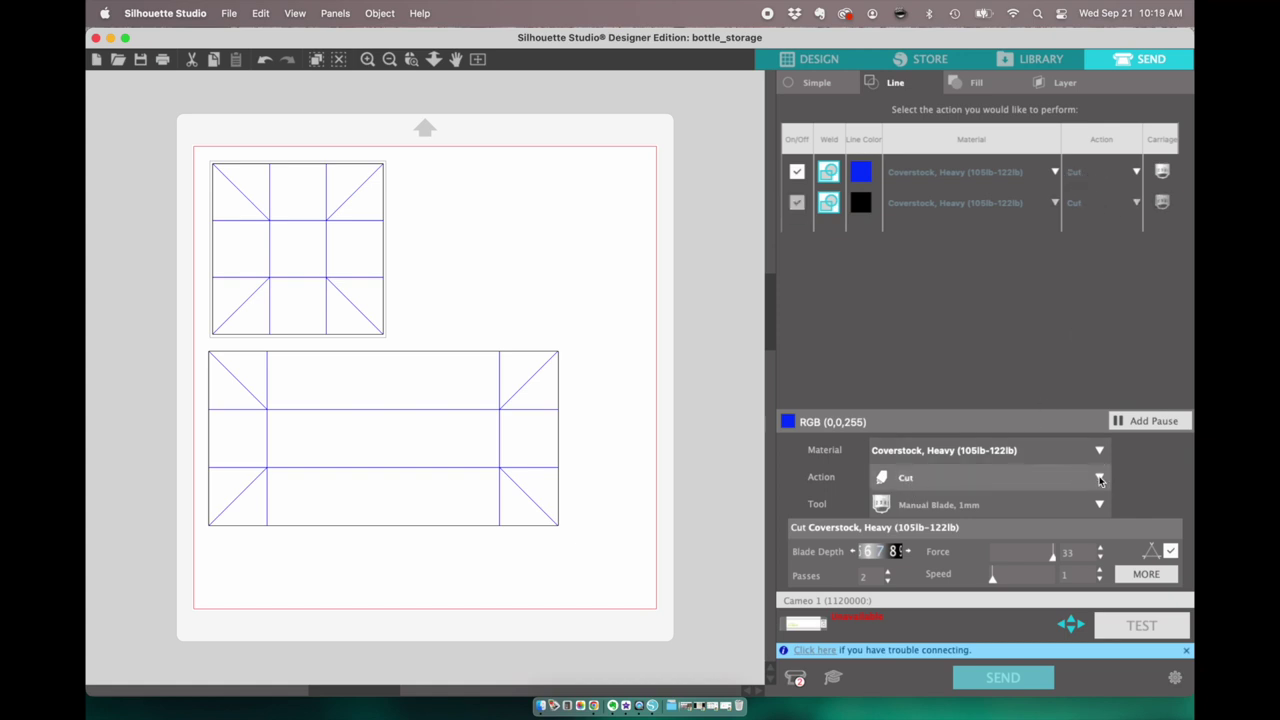
left_click(1062, 477)
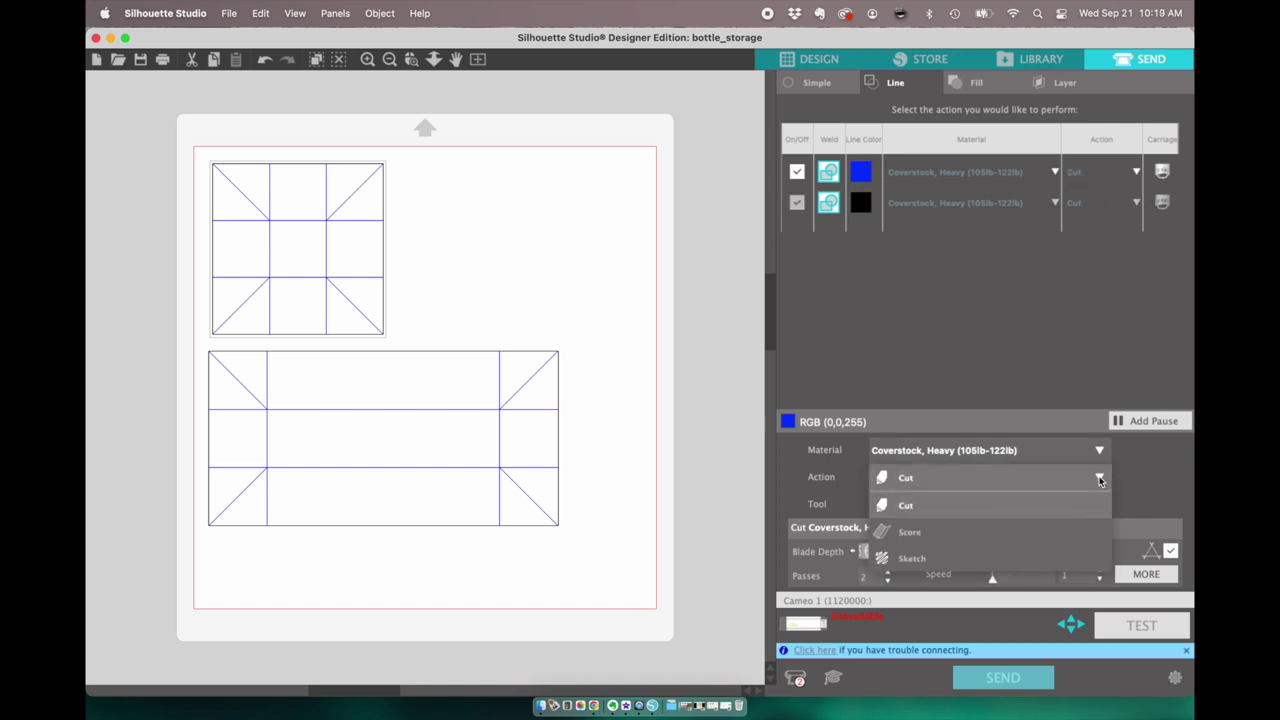
Set the blue fold lines to Score at force 20 with 1 pass.
left_click(906, 534)
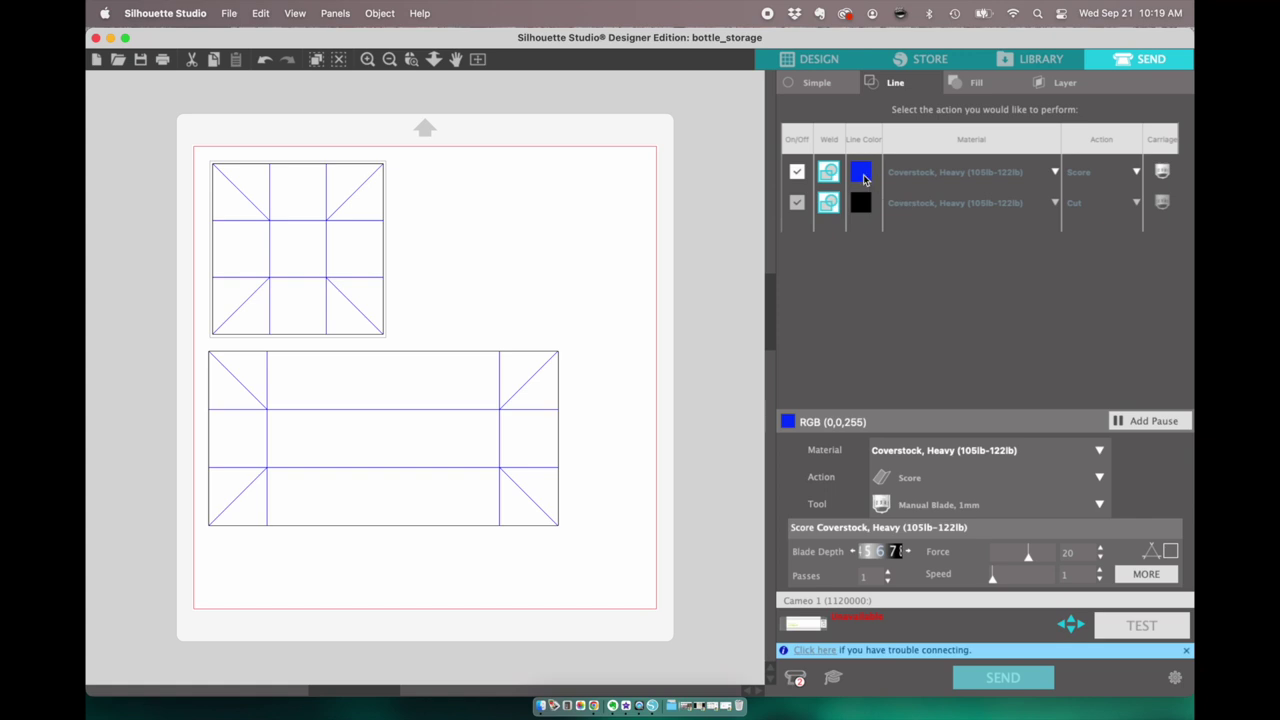
left_click(953, 455)
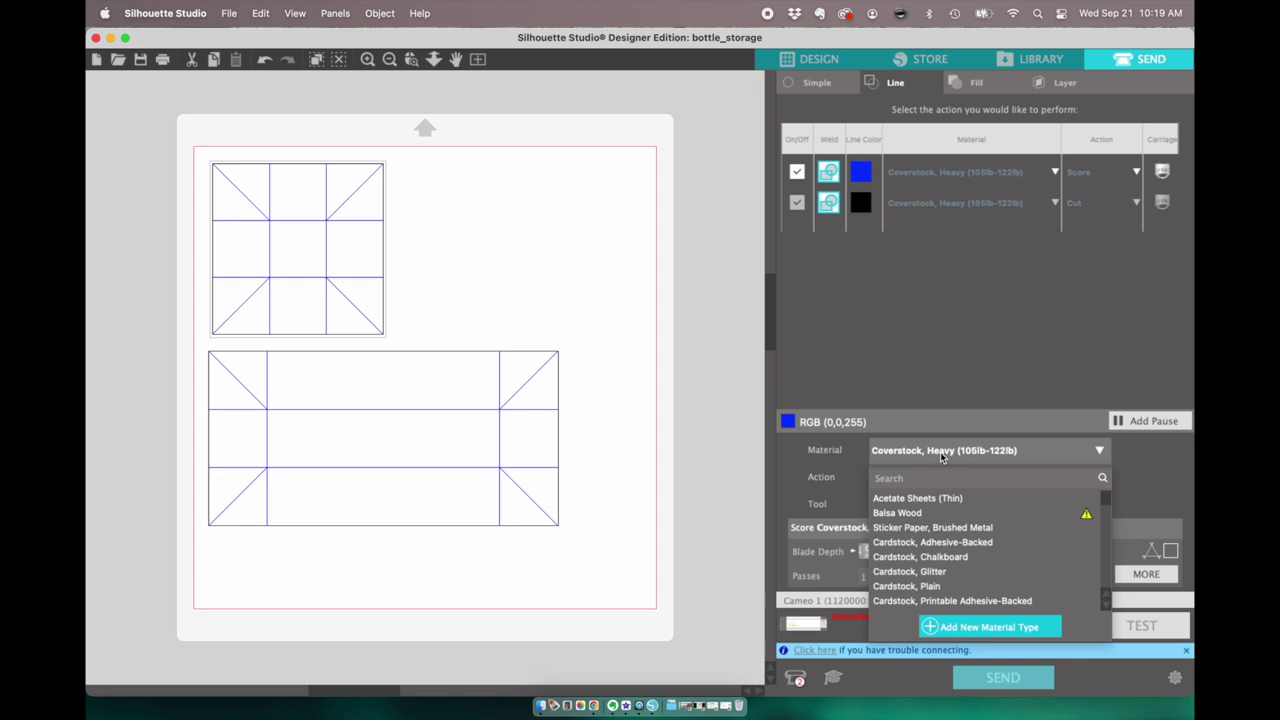
left_click(940, 452)
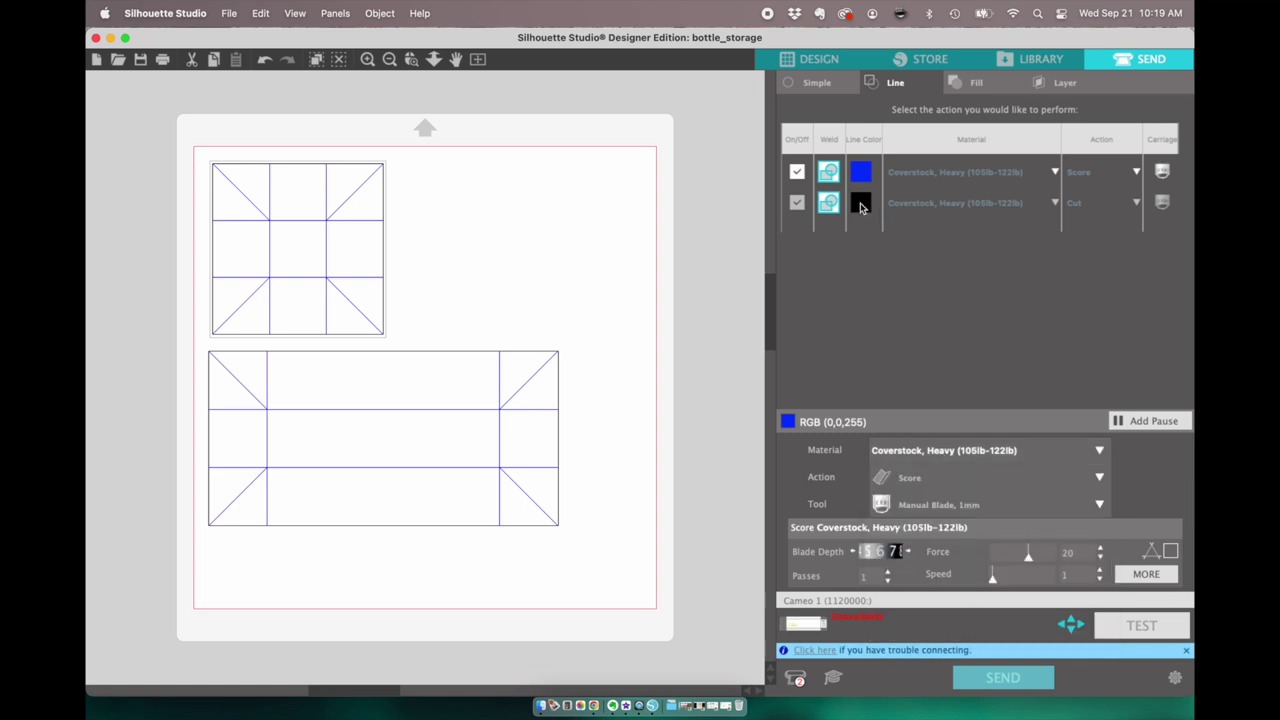
Check that the black outlines stay on Cut at force 33 with 2 passes.
left_click(861, 204)
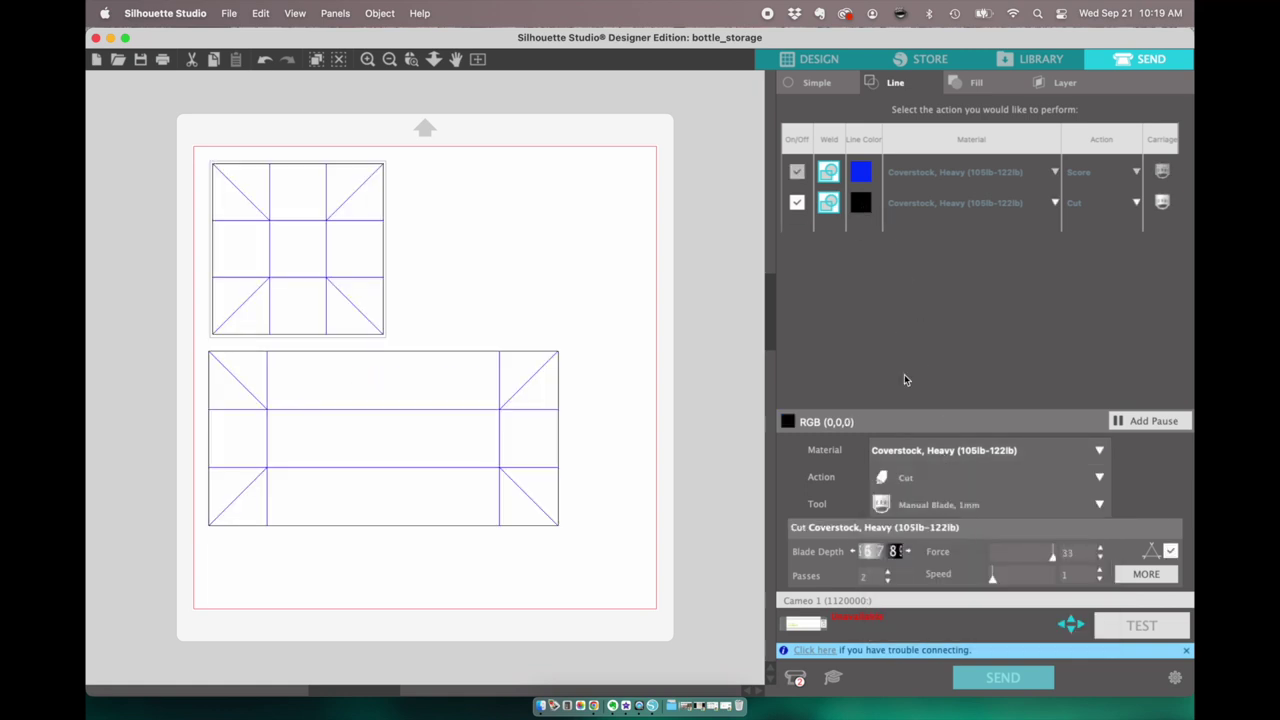
left_click(901, 455)
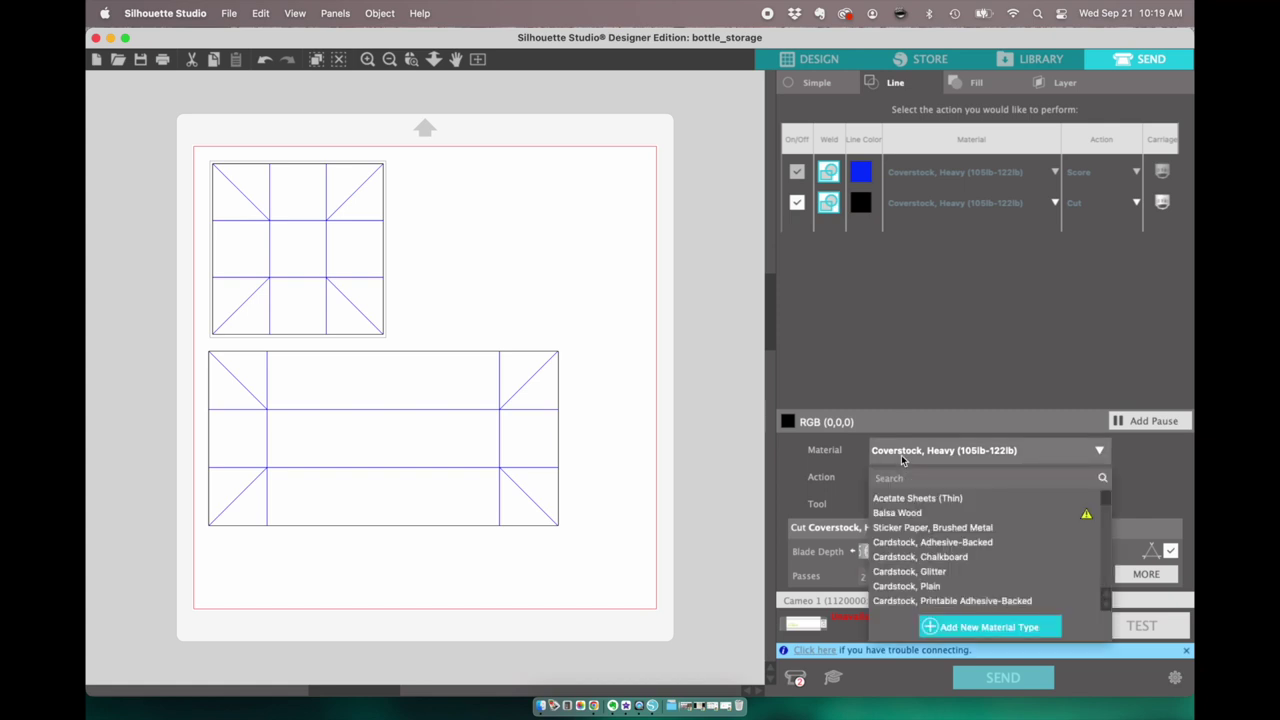
left_click(901, 455)
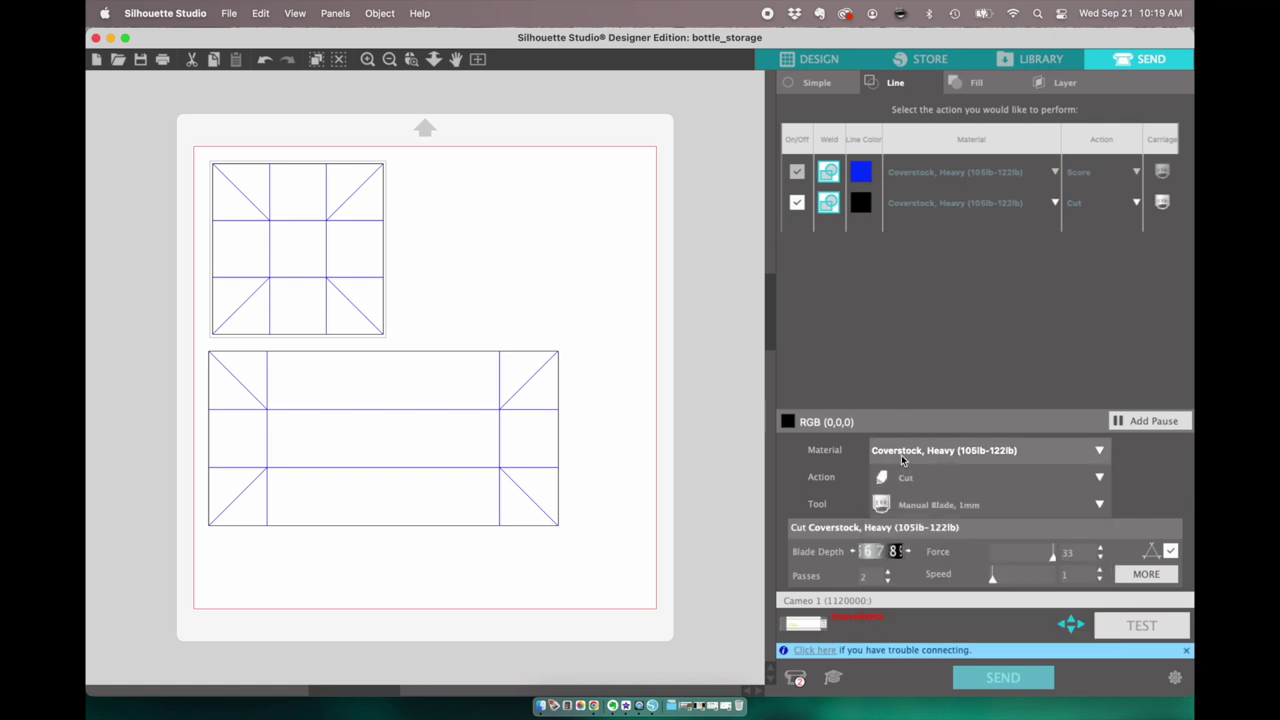